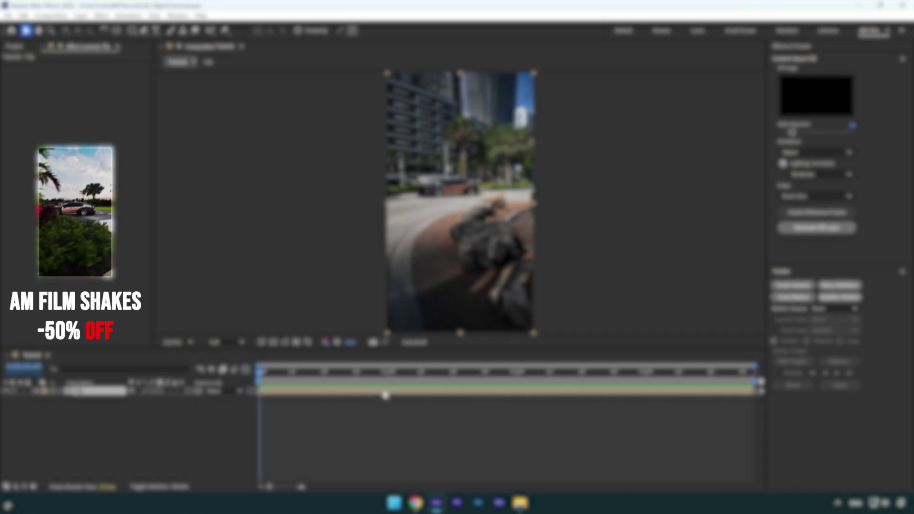
View the Toyota GR Supra model page, orbit the car, and bring up its download options.
left_click(415, 503)
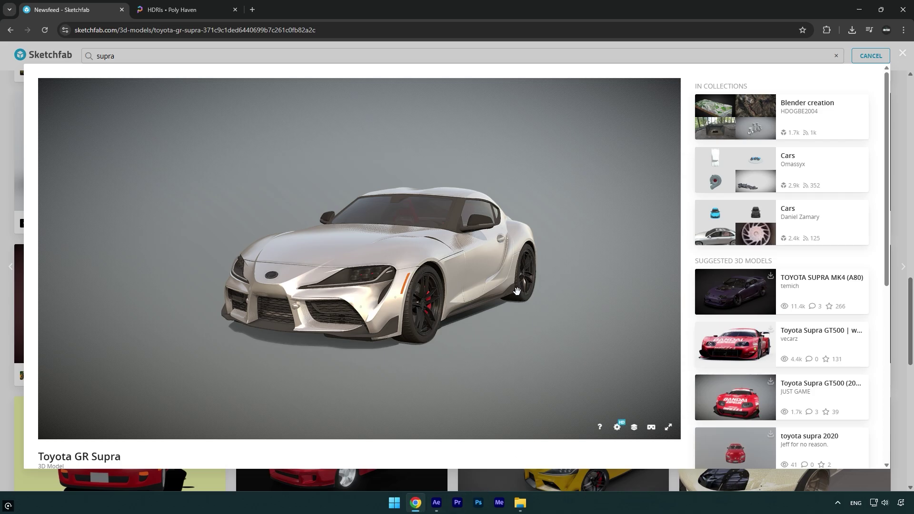
left_click_drag(516, 290, 386, 283)
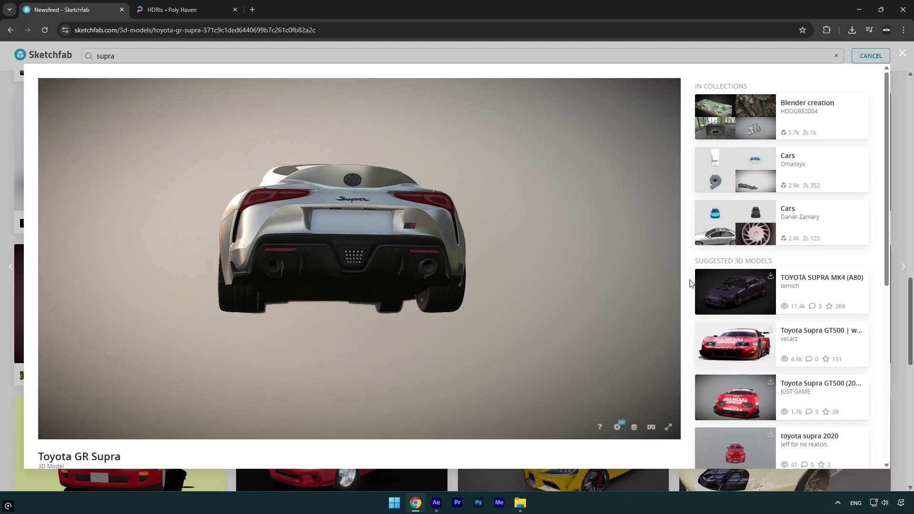
scroll(690, 283, "down", 5)
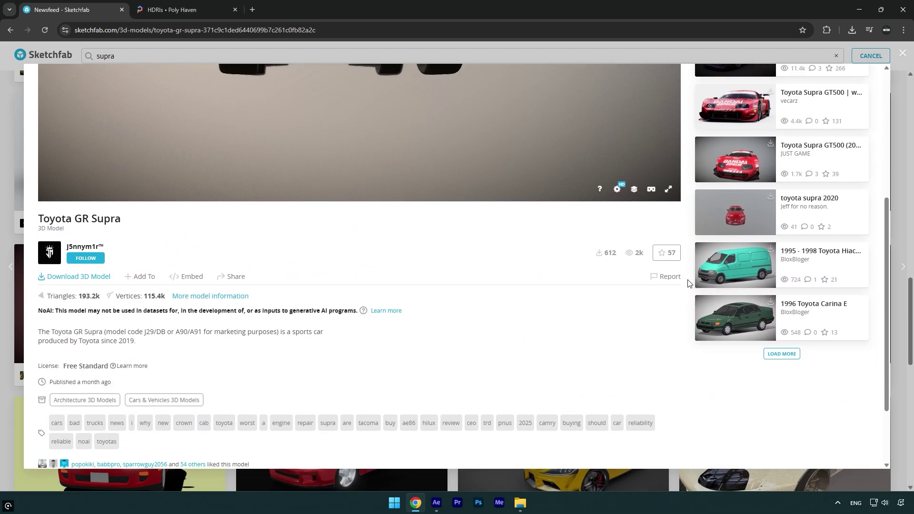
left_click(107, 280)
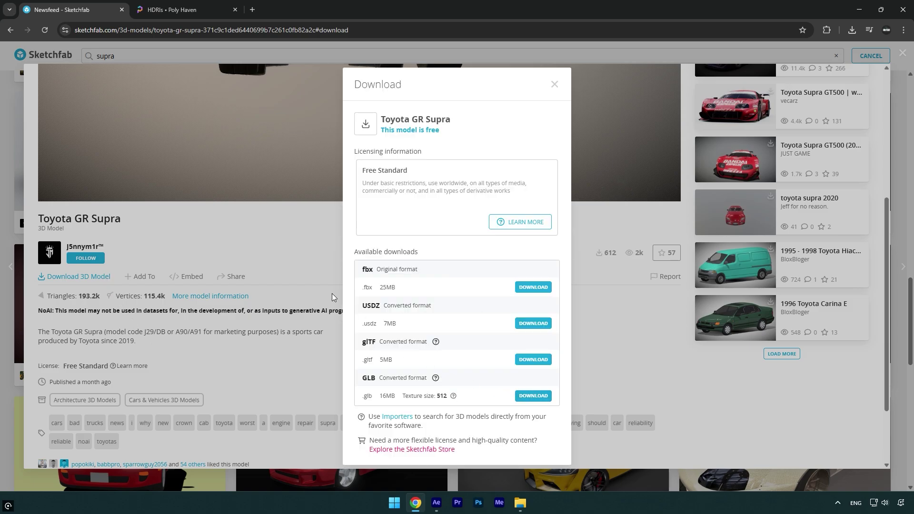
Browse the Poly Haven HDRI library.
left_click(150, 11)
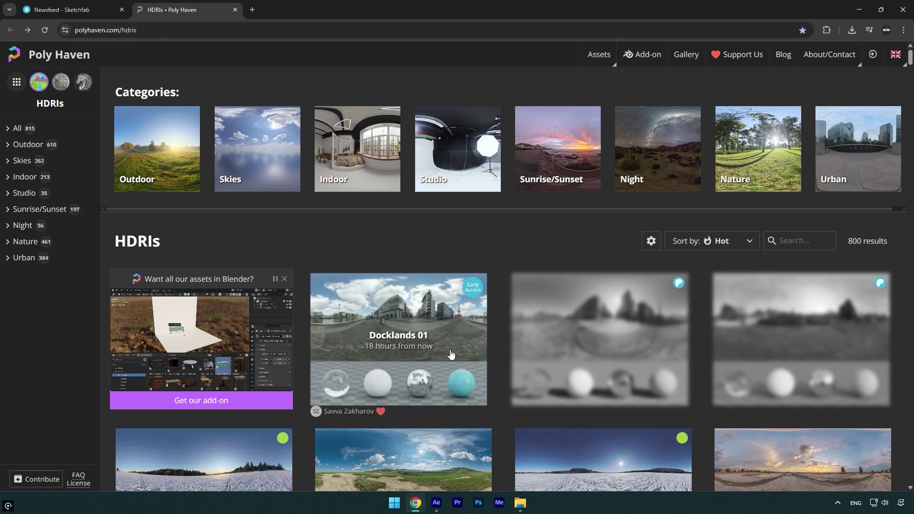
scroll(484, 357, "down", 3)
scroll(484, 357, "down", 6)
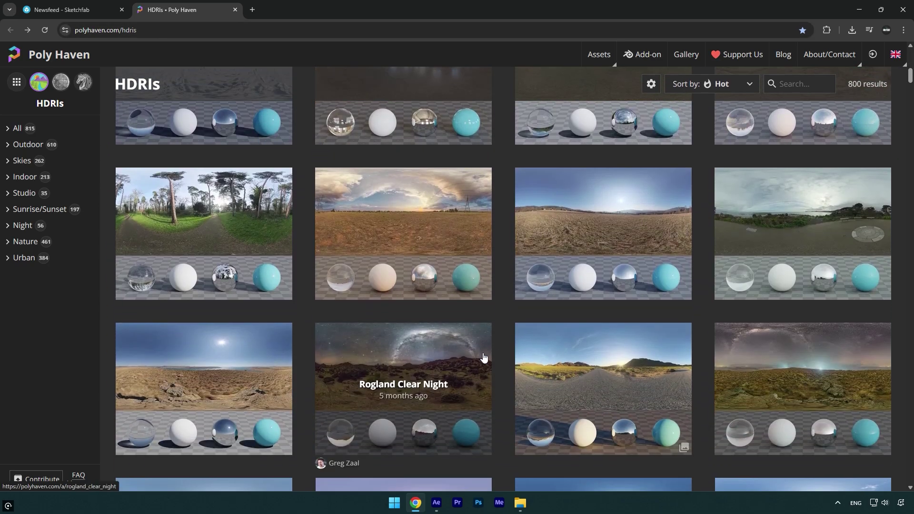
Return to After Effects and check the folder holding the model and HDRI.
left_click(434, 507)
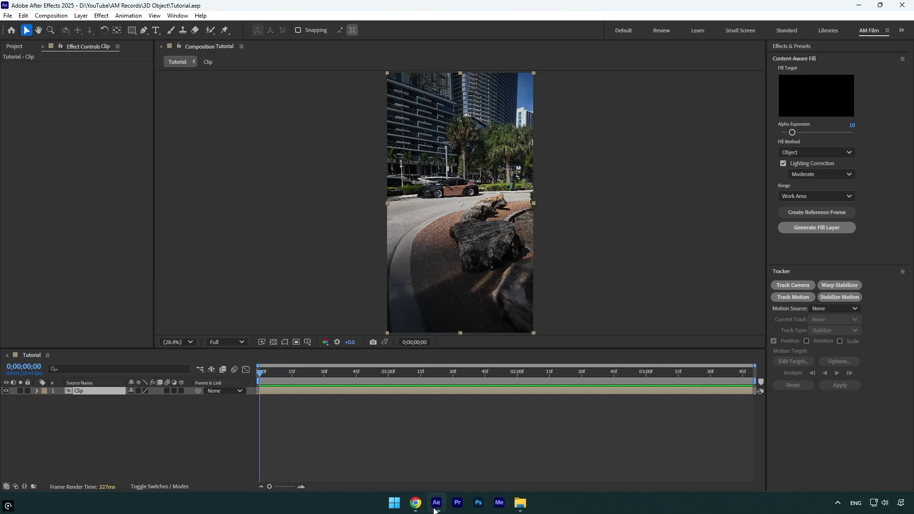
left_click(520, 504)
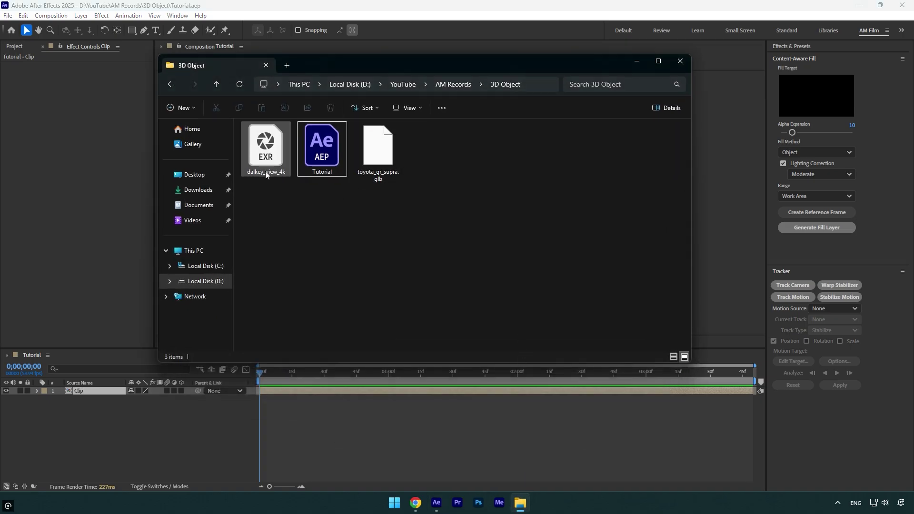
left_click(89, 393)
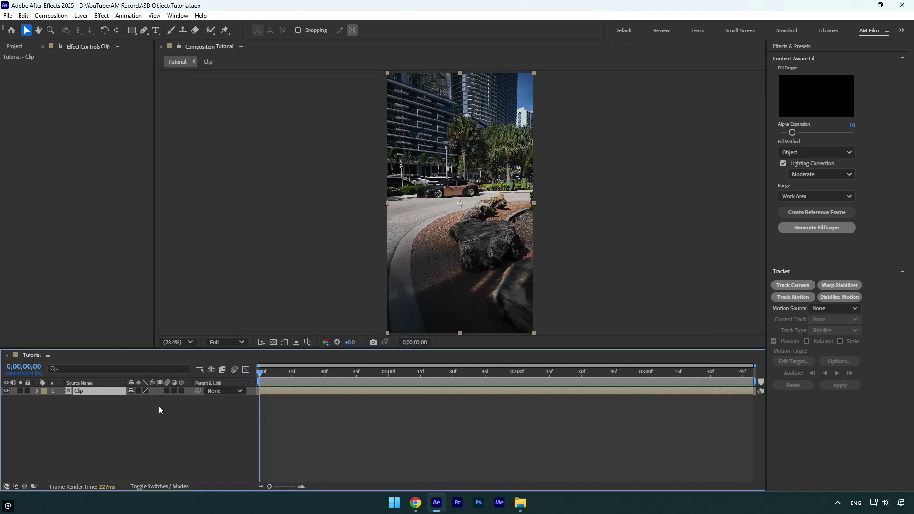
Camera-track the street clip, lasso the curb track points, and create a solid and camera.
left_click(778, 284)
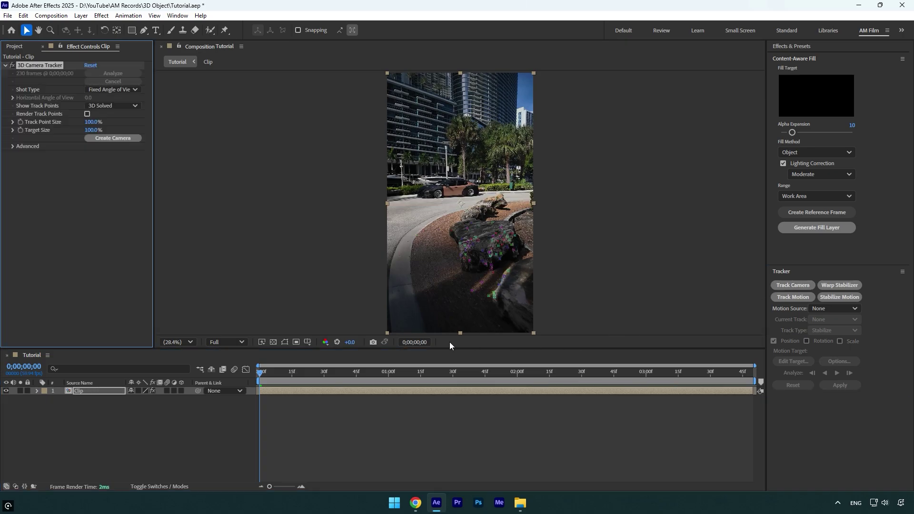
left_click_drag(279, 371, 741, 374)
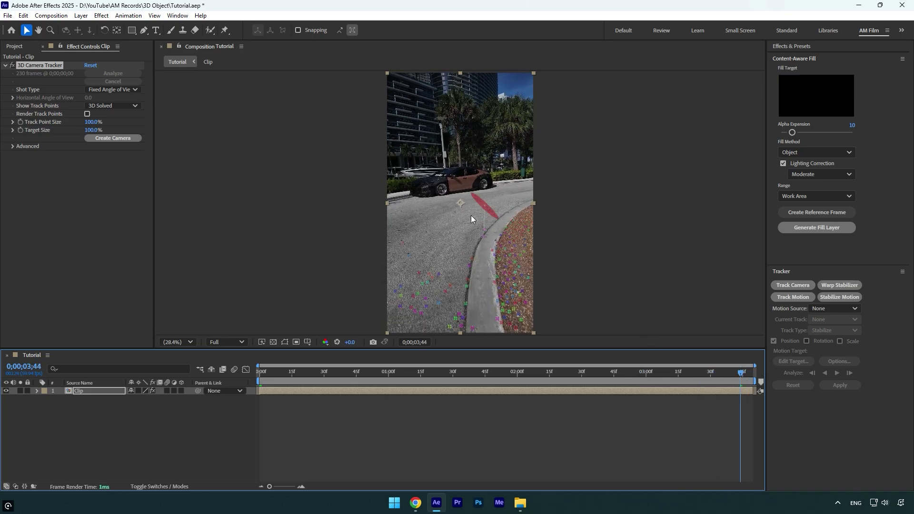
mouse_move(465, 281)
left_mouse_down()
mouse_move(497, 227)
mouse_move(536, 225)
left_mouse_up()
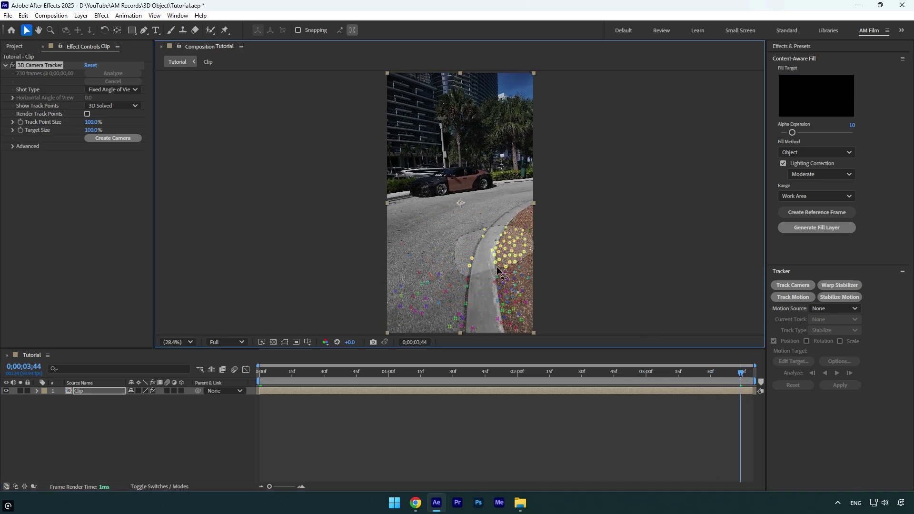
right_click(502, 250)
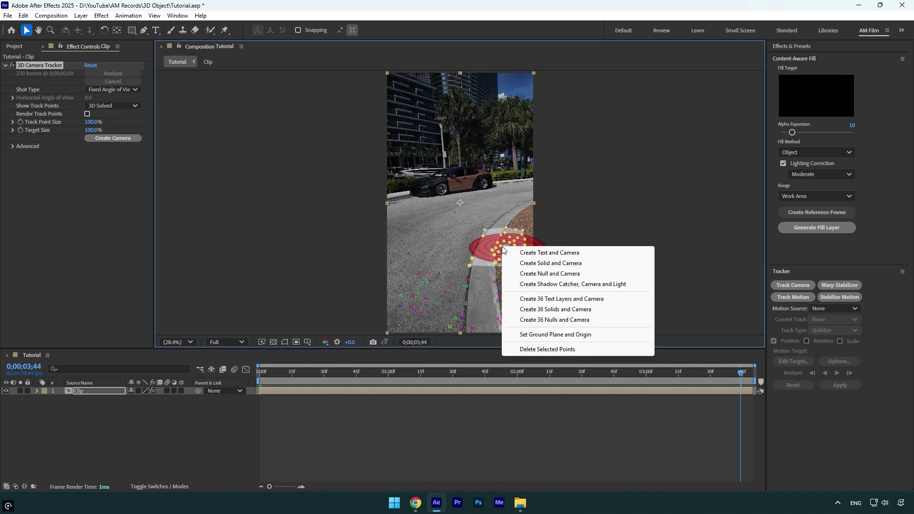
left_click(525, 263)
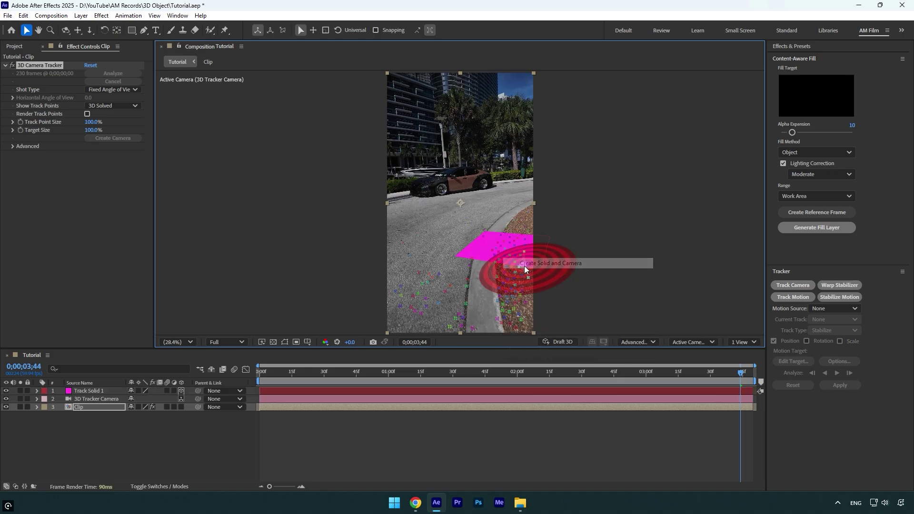
left_click_drag(682, 375, 343, 375)
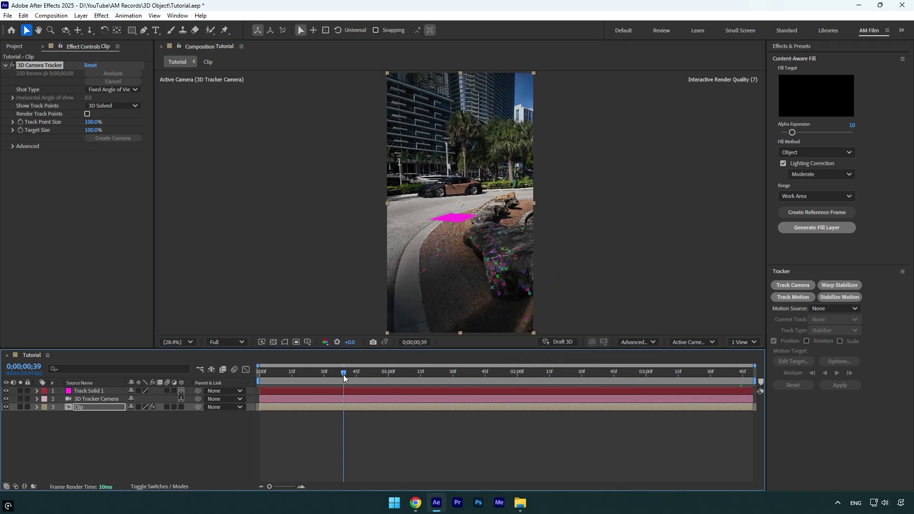
left_click(636, 340)
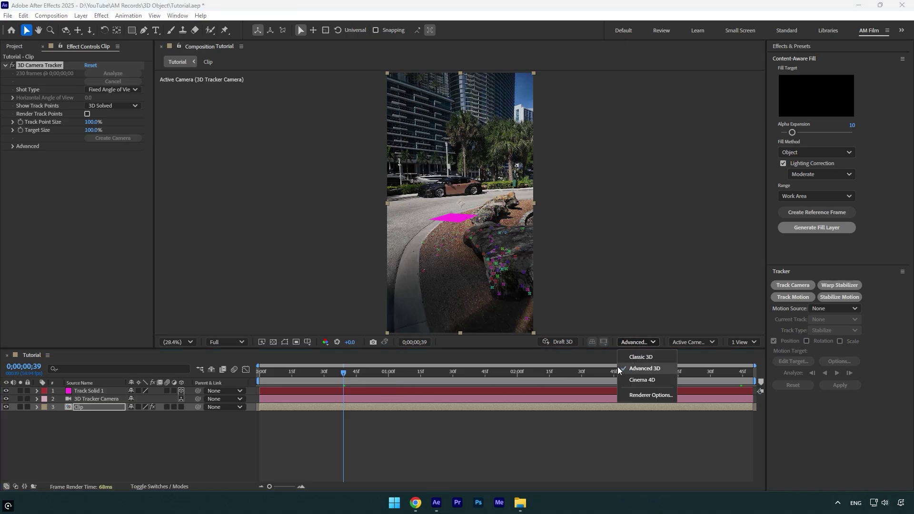
left_click(665, 368)
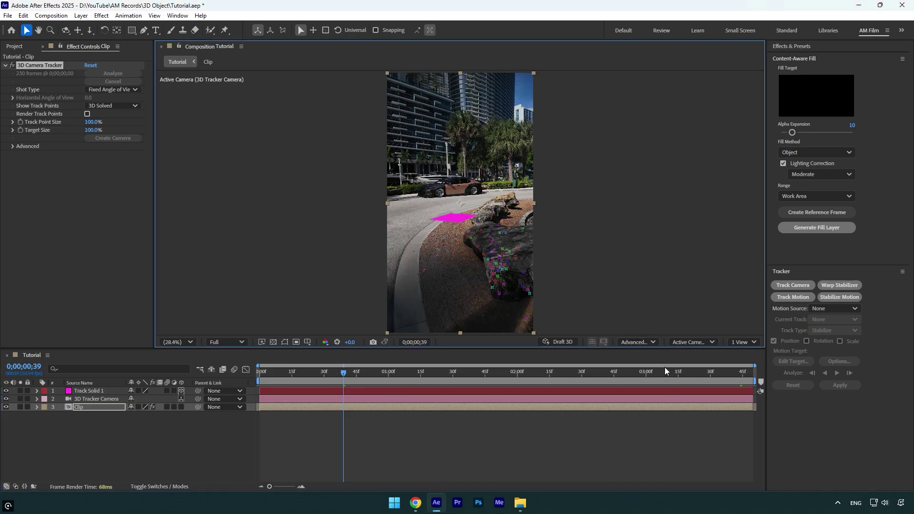
left_click(51, 16)
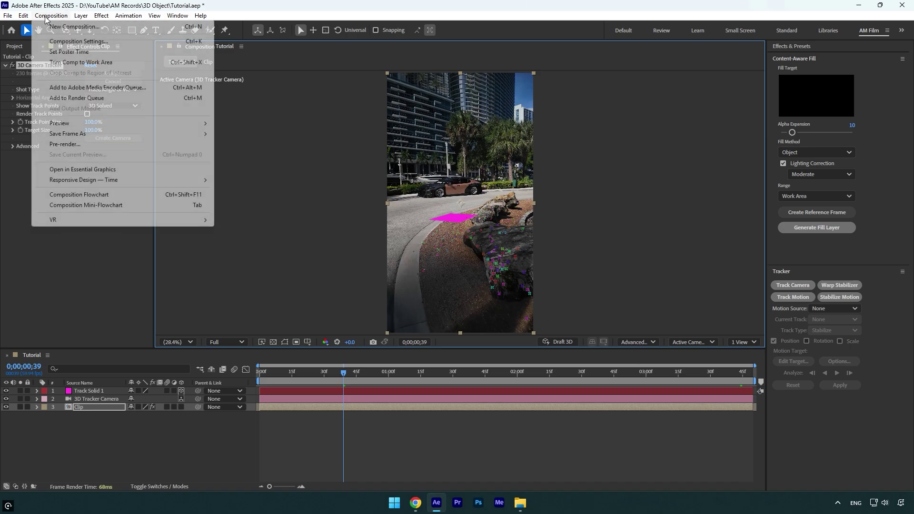
left_click(79, 41)
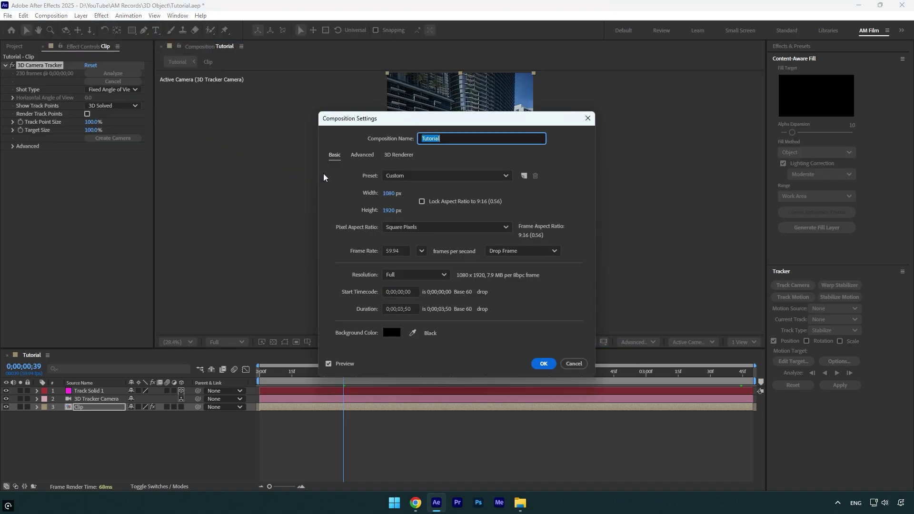
left_click(391, 159)
left_click(384, 200)
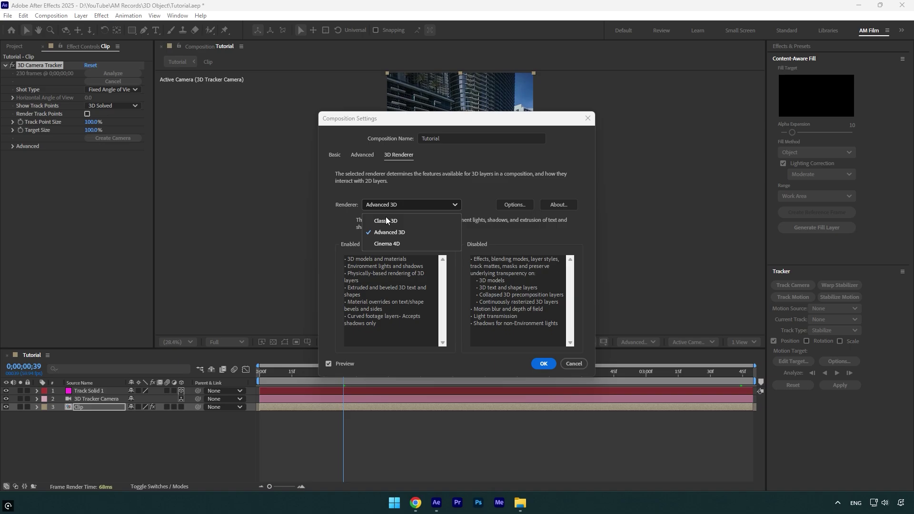
left_click(414, 233)
left_click(543, 364)
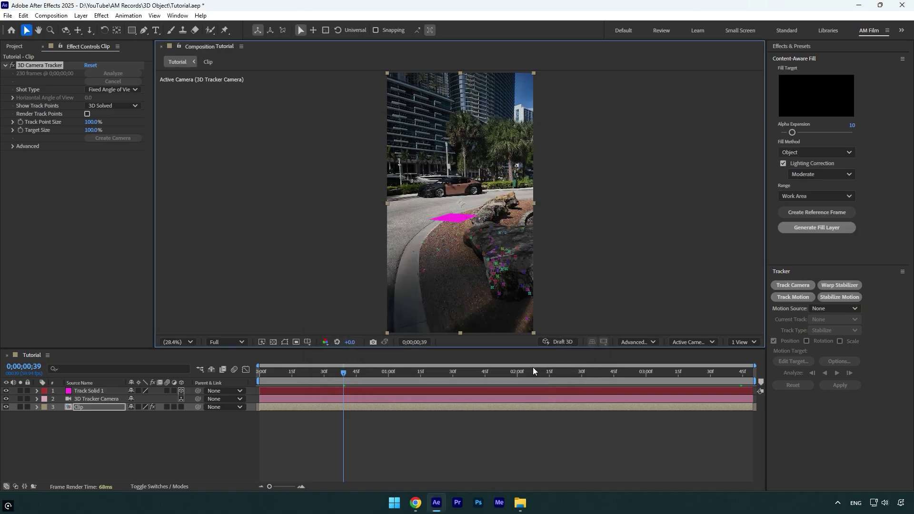
Import toyota_gr_supra.glb into the Tutorial comp with Make Comp Size scaling of 800%.
left_click(520, 502)
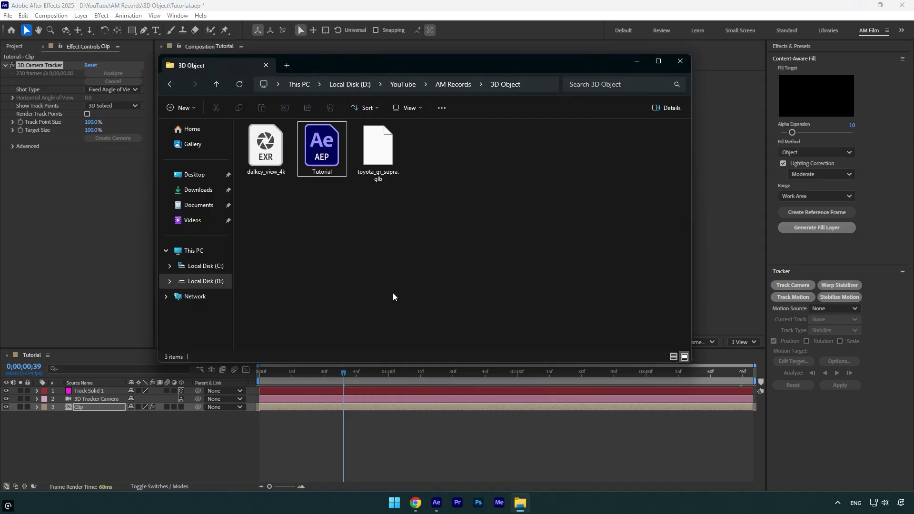
left_click_drag(378, 150, 88, 460)
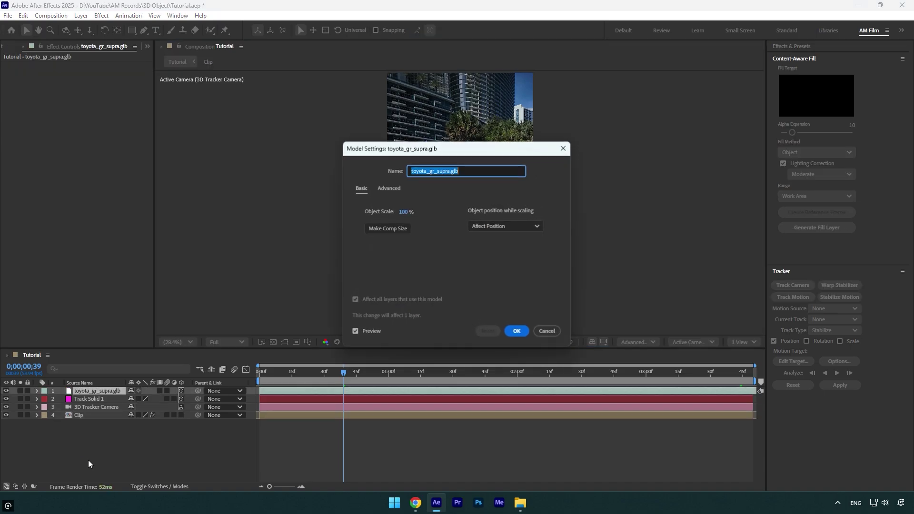
left_click(395, 231)
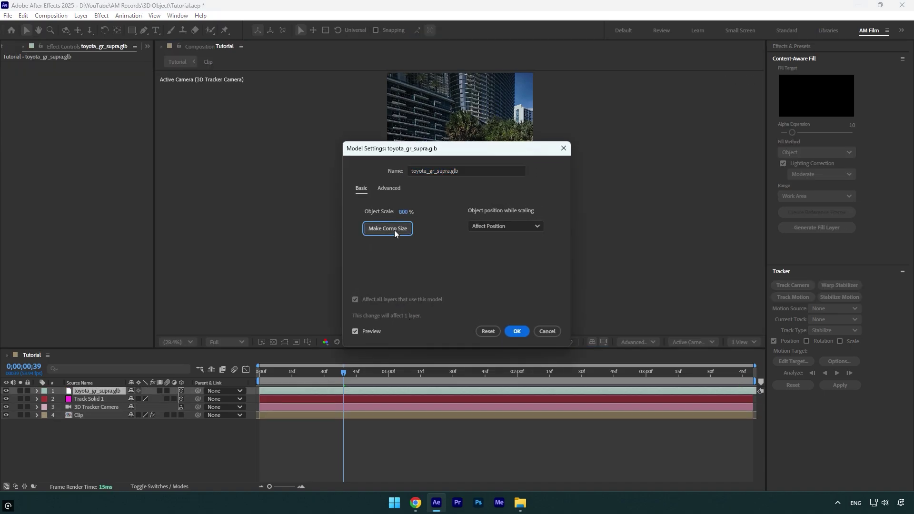
left_click(520, 332)
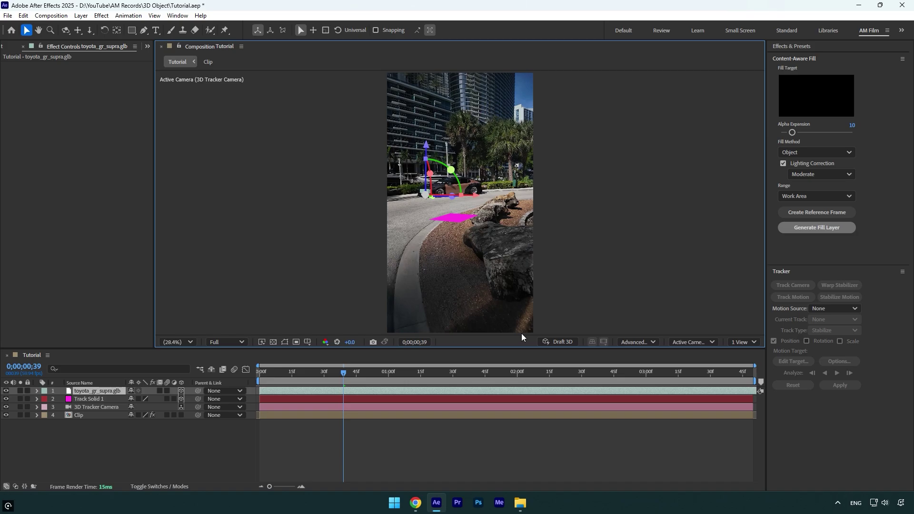
Check Track Solid 1's Position value for the tracked ground point.
left_click(87, 398)
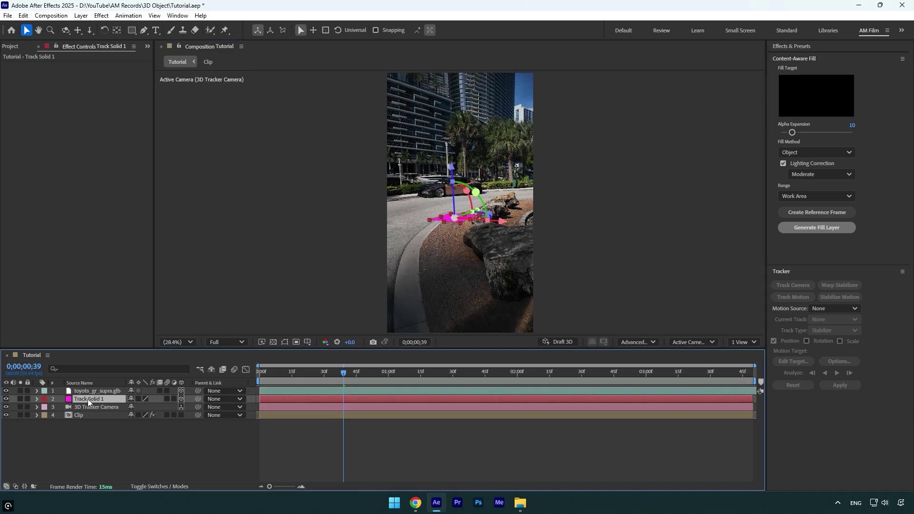
key("p")
left_click(80, 407)
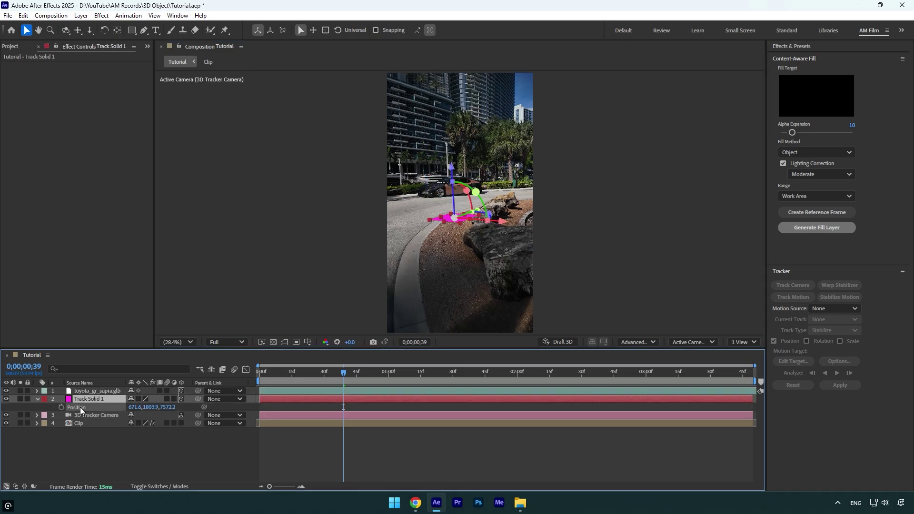
left_click(37, 399)
Scale the toyota_gr_supra.glb layer to 3094% and rotate the car to line up with the road.
left_click(100, 390)
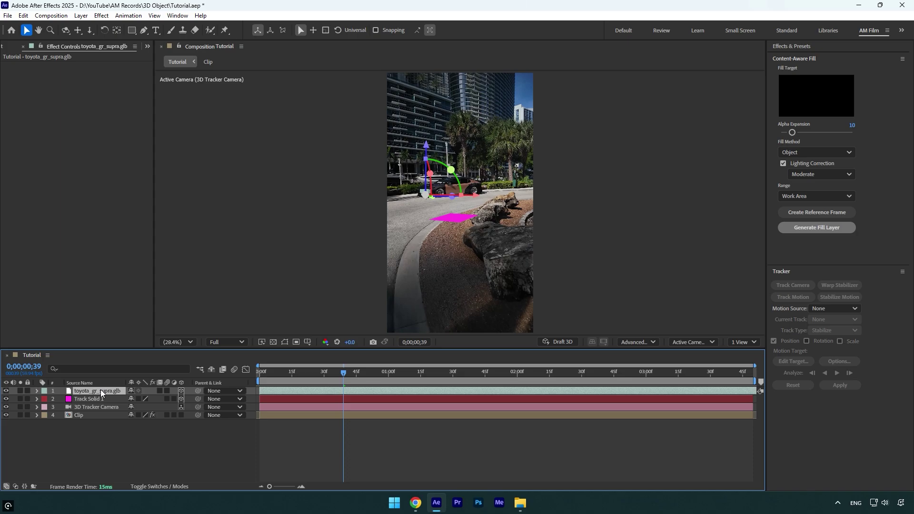
key("s")
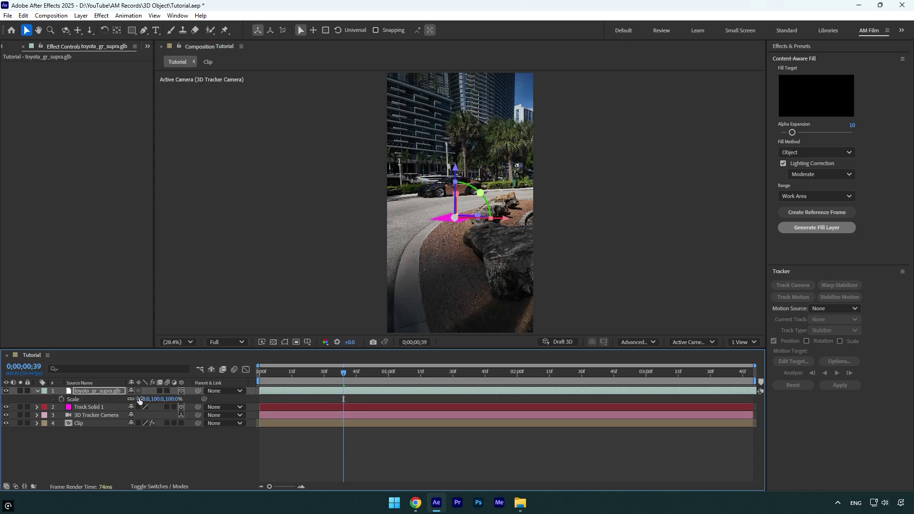
left_click_drag(143, 399, 327, 390)
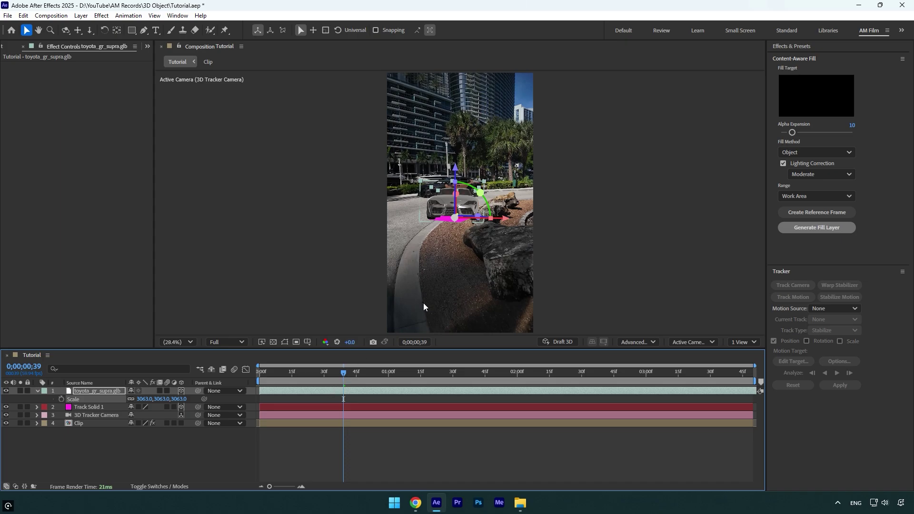
left_click_drag(481, 218, 379, 260)
left_click_drag(158, 399, 162, 401)
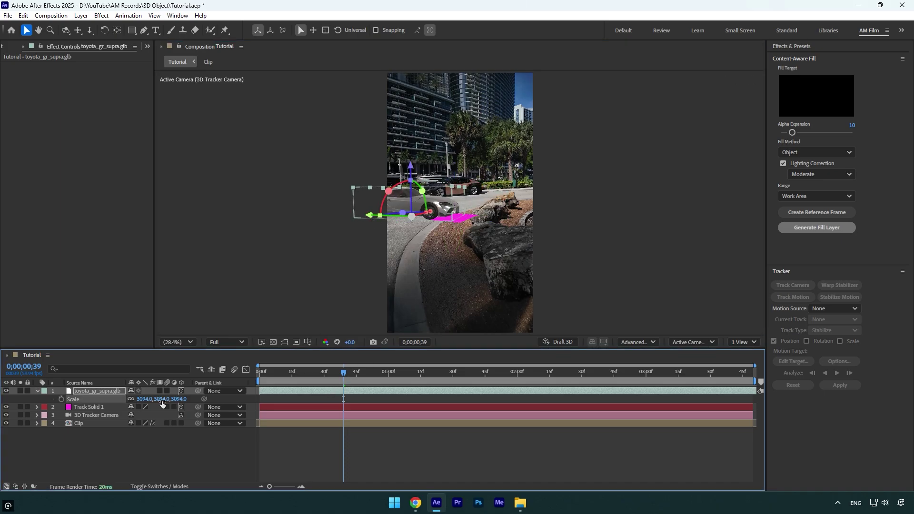
Preview the car against the footage, stop at frame 48, and import dalkey_view_4k.exr.
key("space")
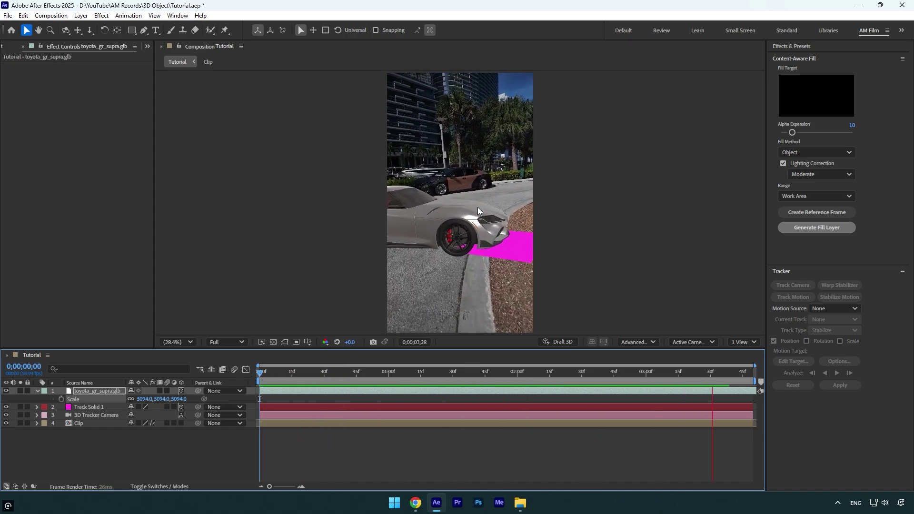
left_click(363, 372)
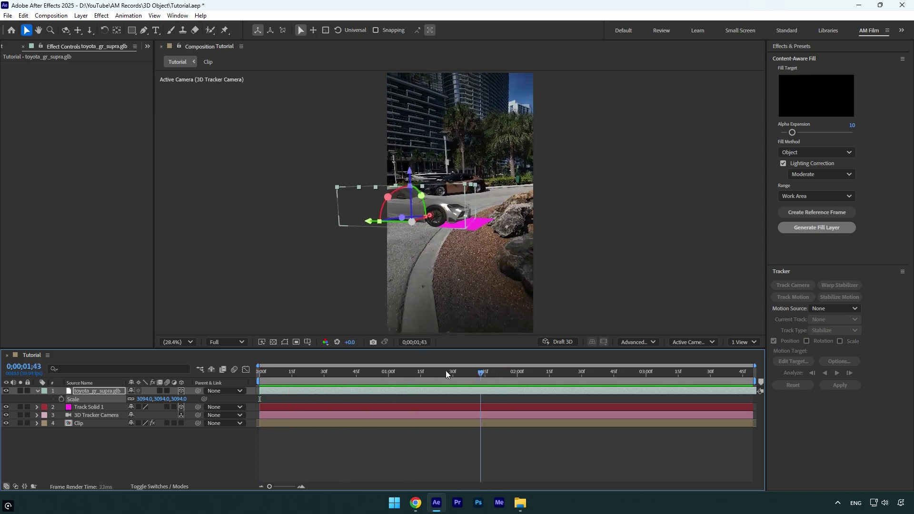
left_click(36, 390)
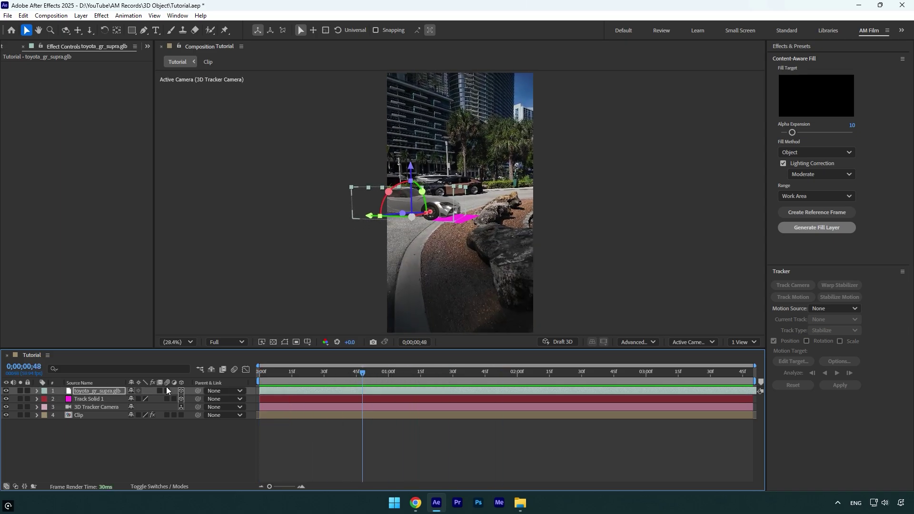
left_click(520, 502)
left_click_drag(276, 150, 127, 464)
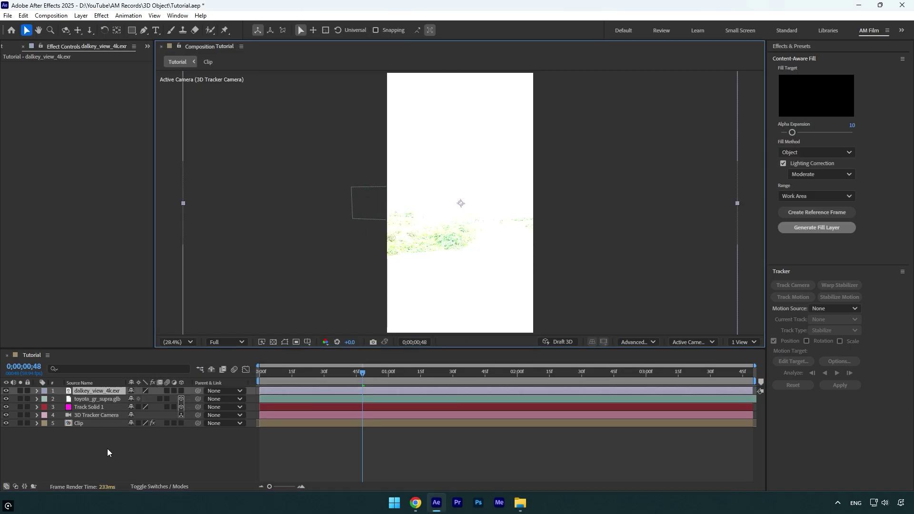
Hide the dalkey_view_4k.exr layer and add a new light with Light Type set to Environment.
left_click(6, 391)
right_click(85, 460)
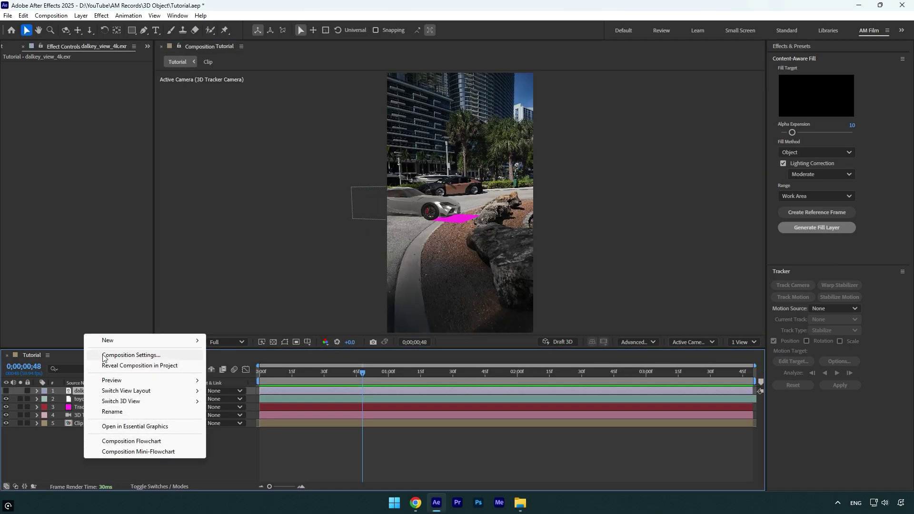
mouse_move(112, 344)
left_click(231, 376)
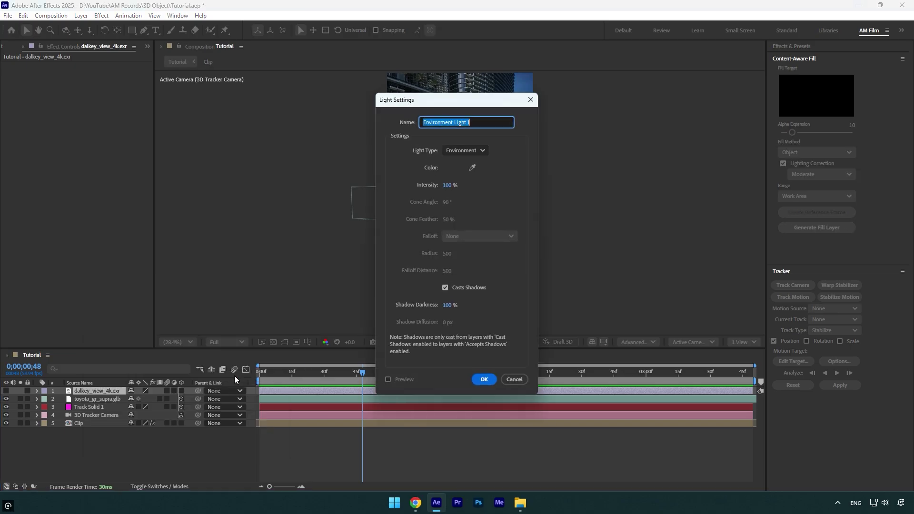
left_click(473, 150)
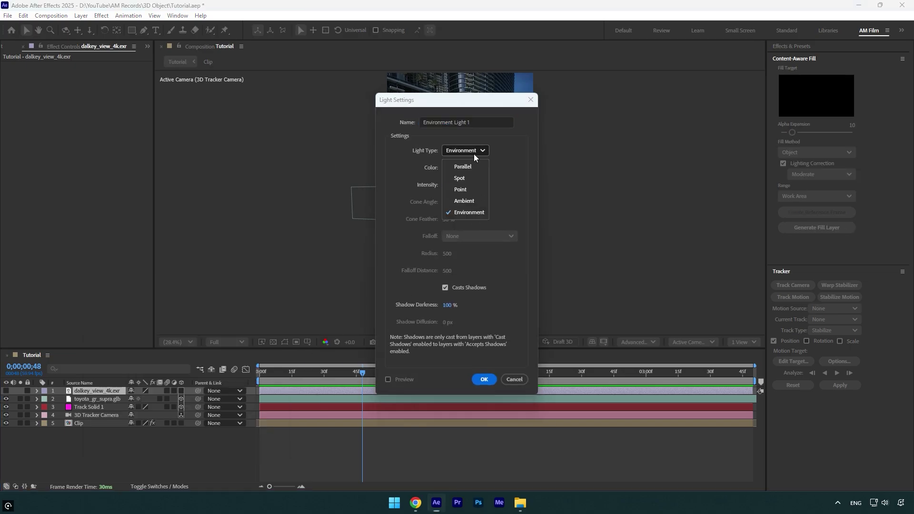
left_click(468, 213)
left_click(481, 379)
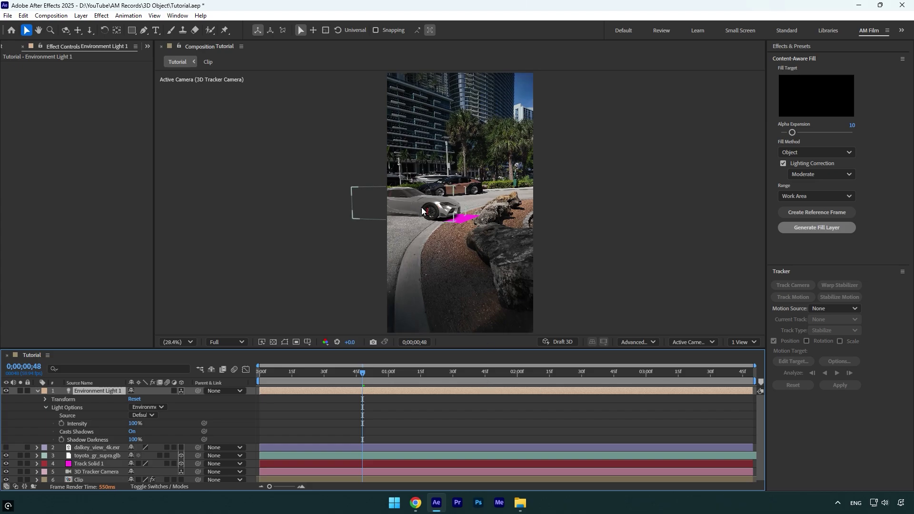
Set Environment Light 1's Source to dalkey_view_4k.exr and rotate it negatively on X.
left_click(151, 415)
left_click(195, 441)
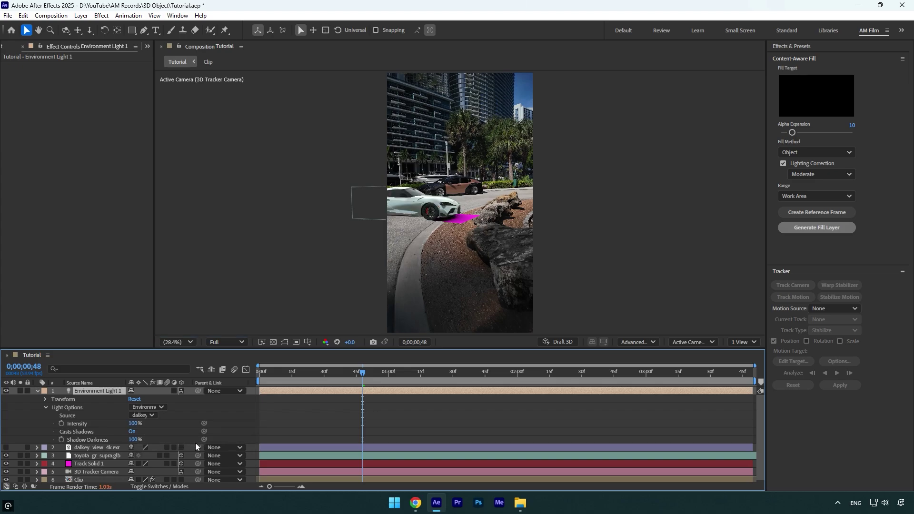
left_click(46, 399)
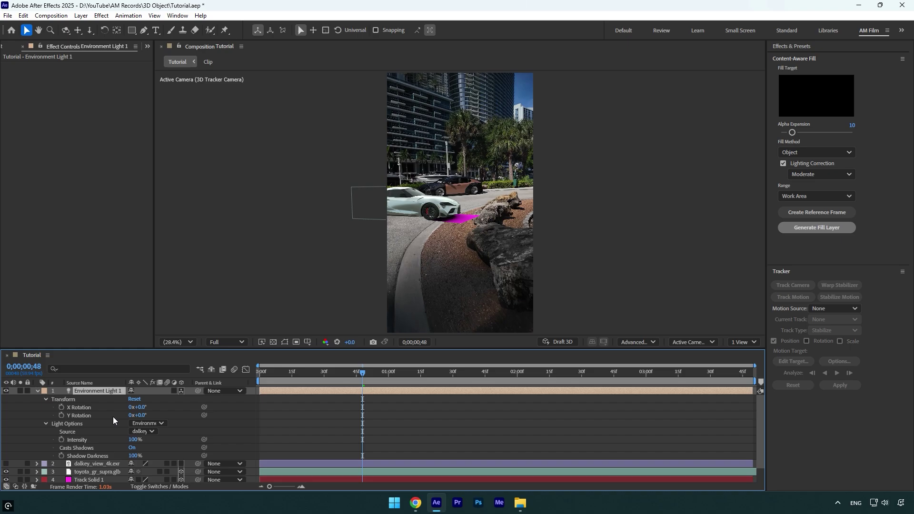
left_click_drag(141, 407, 142, 409)
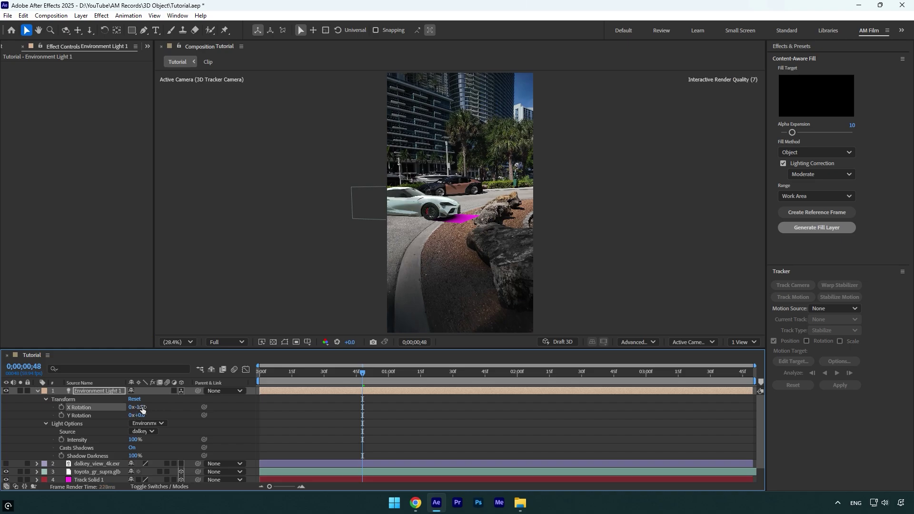
key("u")
key("u")
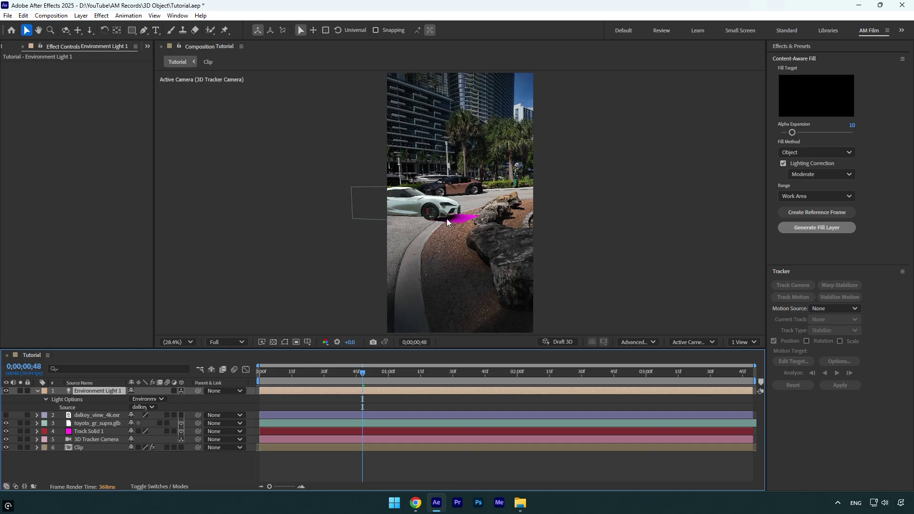
Scale Track Solid 1 up to 1069% to cover the road.
left_click(93, 430)
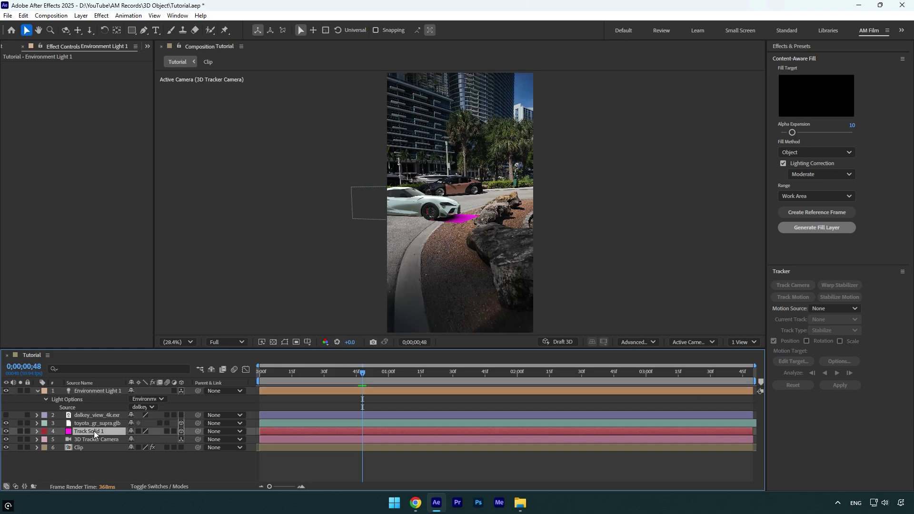
key("s")
left_click_drag(145, 439, 221, 435)
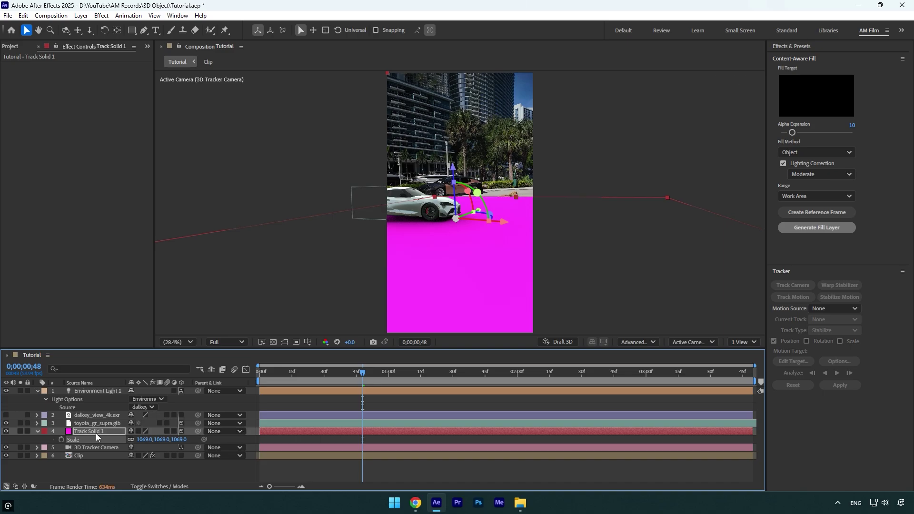
Set Track Solid 1's Accepts Shadows to Only and collapse the solid and light layers.
left_click(38, 430)
left_click(38, 430)
left_click(45, 439)
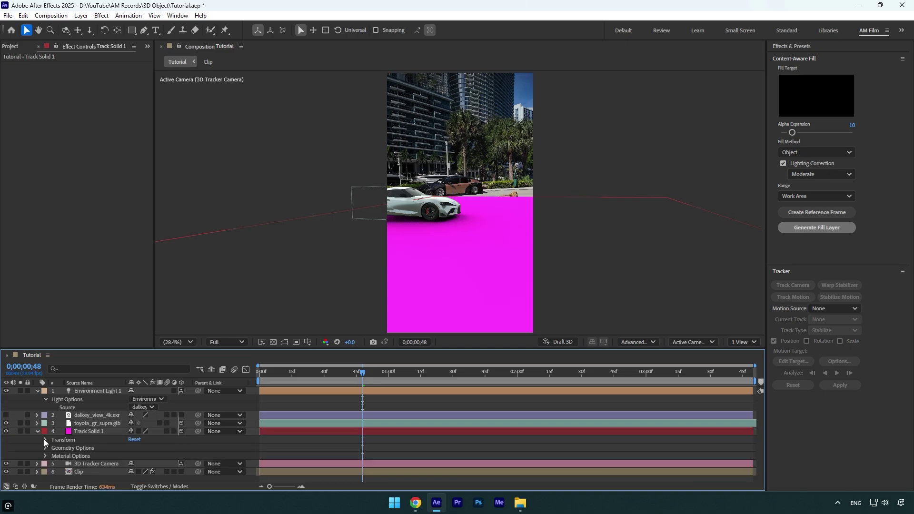
left_click(45, 456)
scroll(32, 458, "down", 1)
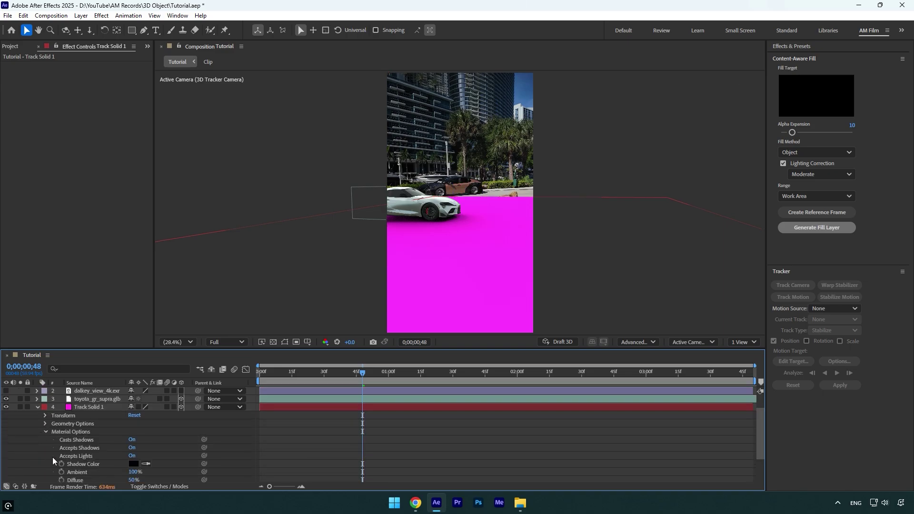
left_click(132, 448)
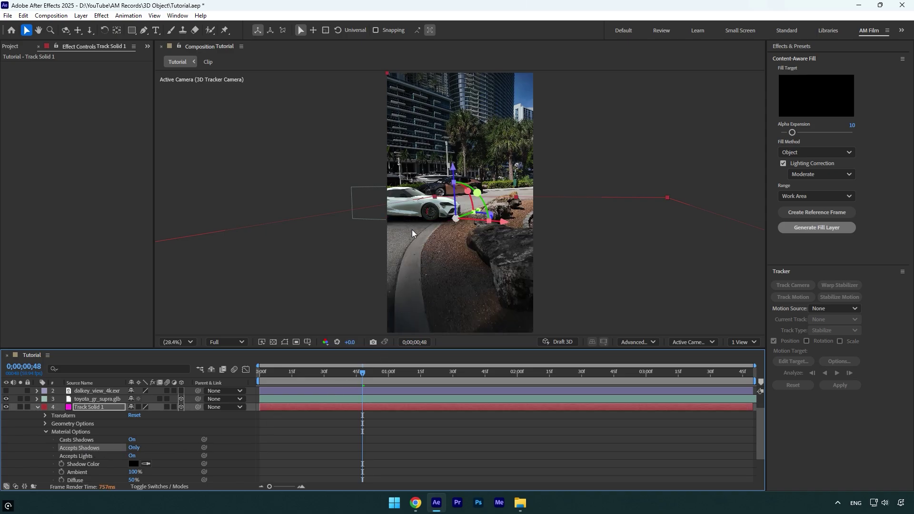
left_click(37, 407)
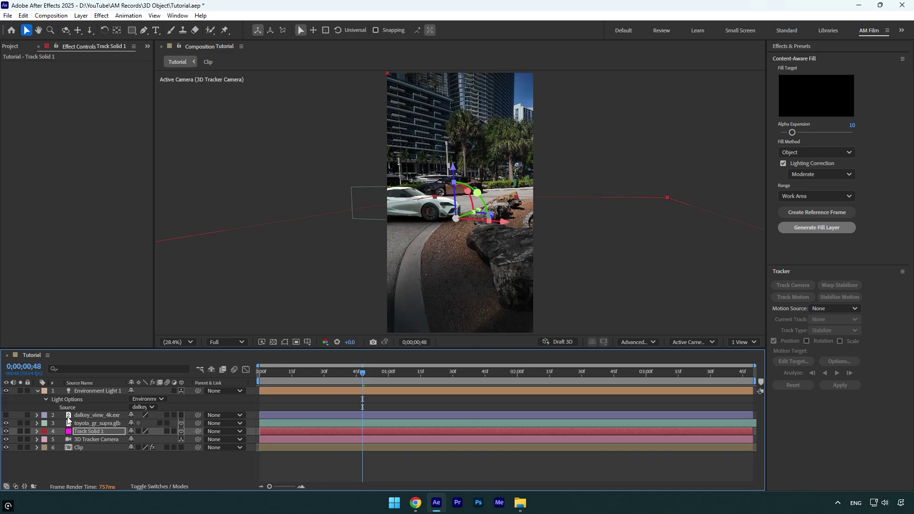
left_click(39, 390)
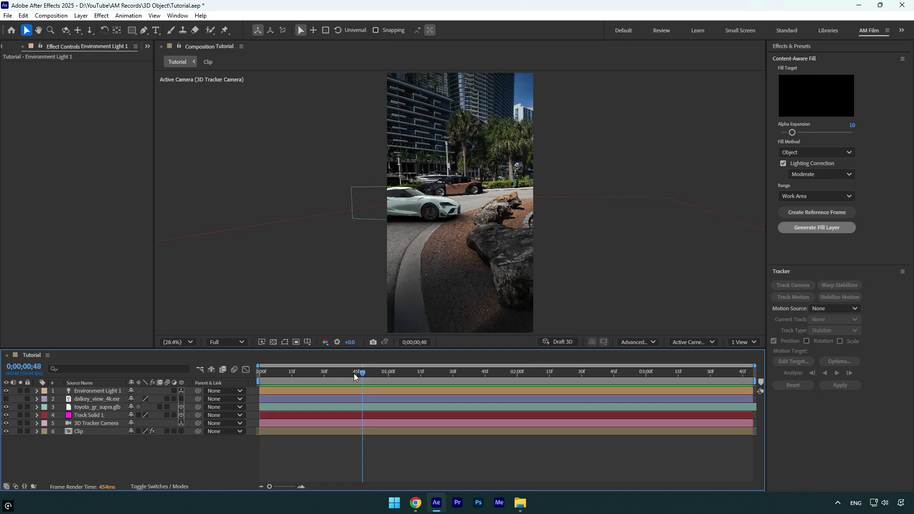
Preview the shot and rotate Environment Light 1 to X -1° and Y 46°.
key("Home")
key("space")
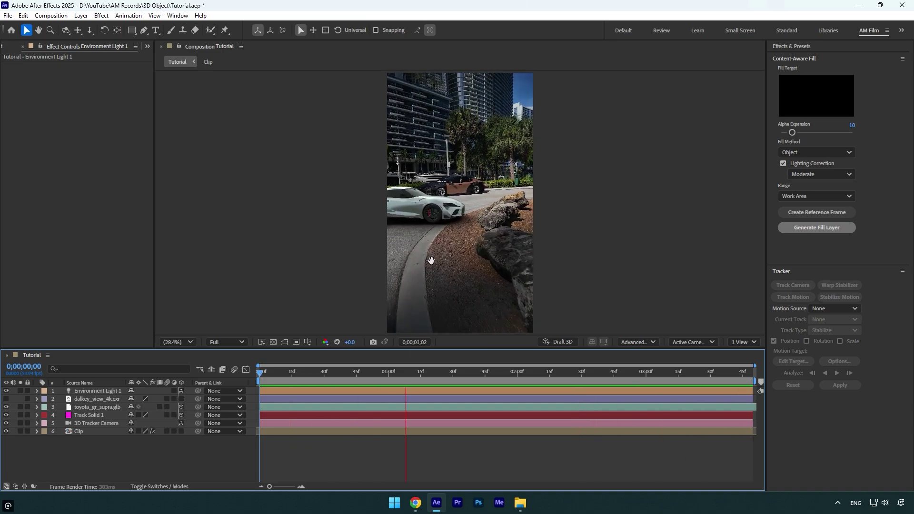
key("space")
left_click(37, 391)
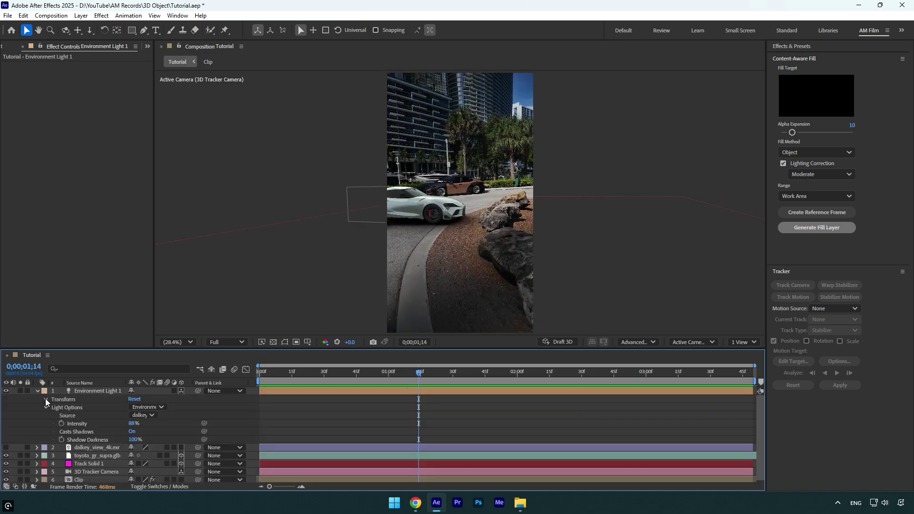
left_click(45, 399)
left_click_drag(142, 411, 163, 418)
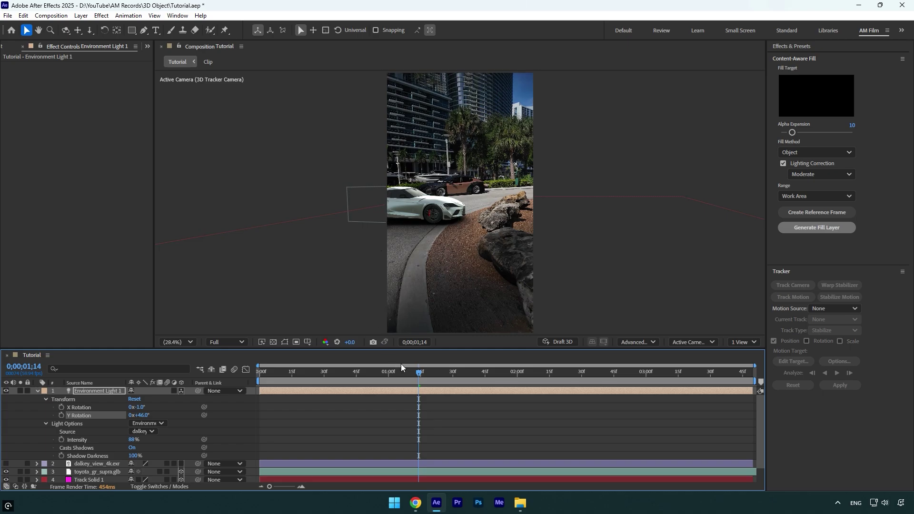
key("Home")
key("space")
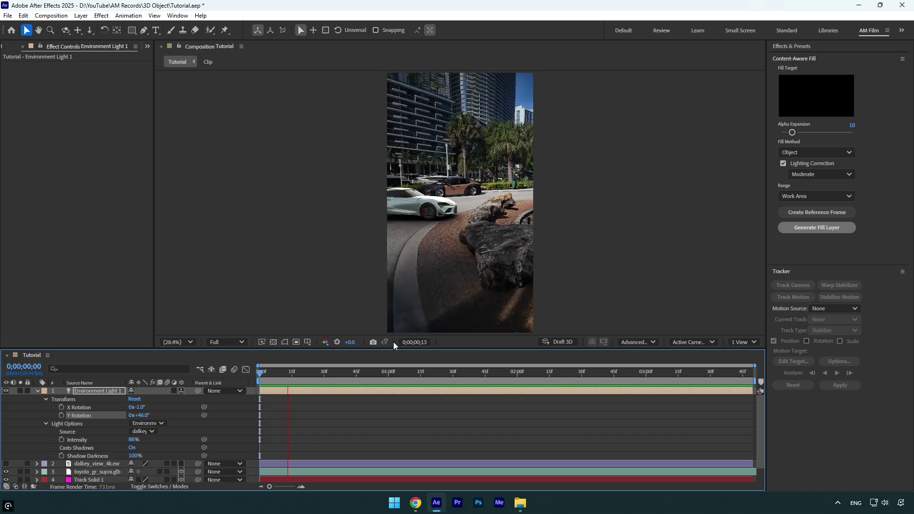
key("space")
key("ctrl+grave")
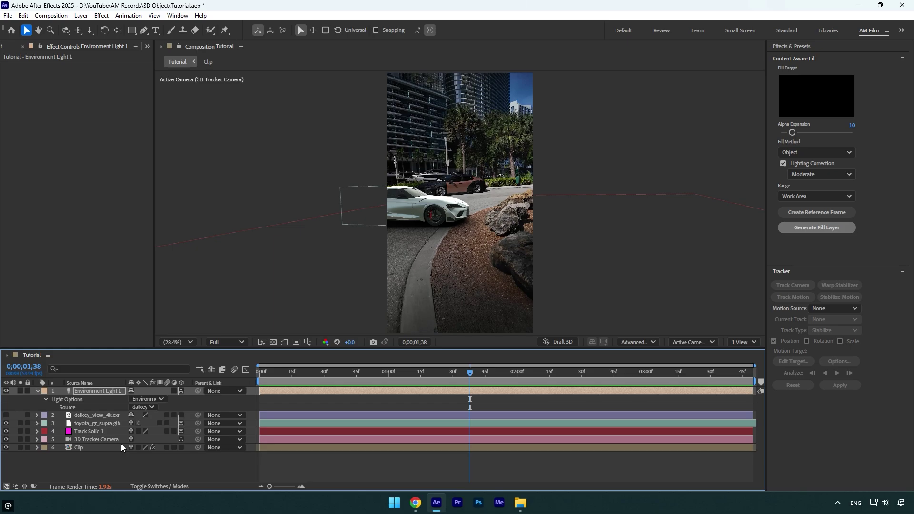
Pre-compose all six layers into Pre-comp 1, moving all attributes into it.
left_click_drag(70, 467, 110, 379)
right_click(96, 432)
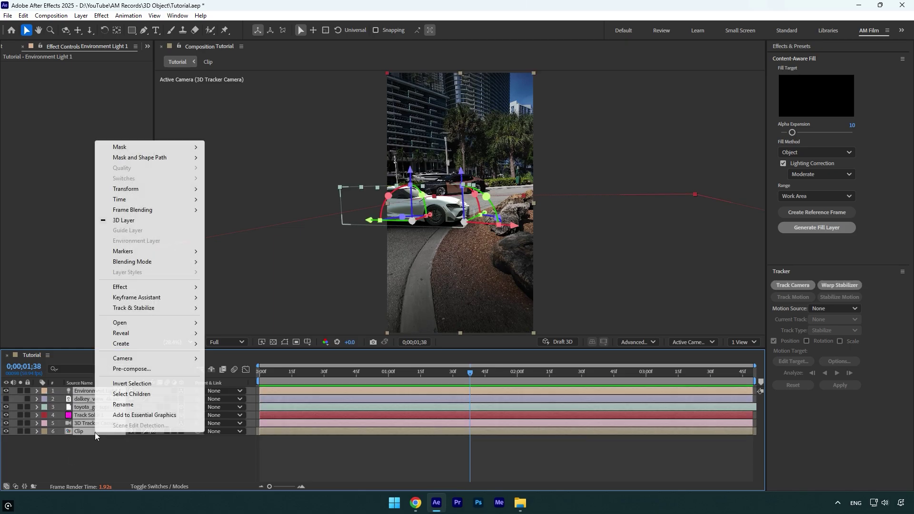
left_click(142, 373)
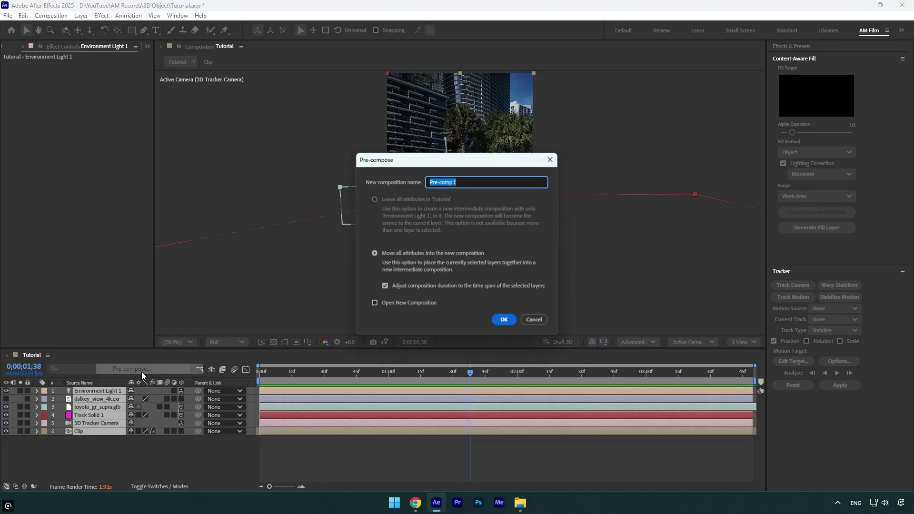
left_click(431, 255)
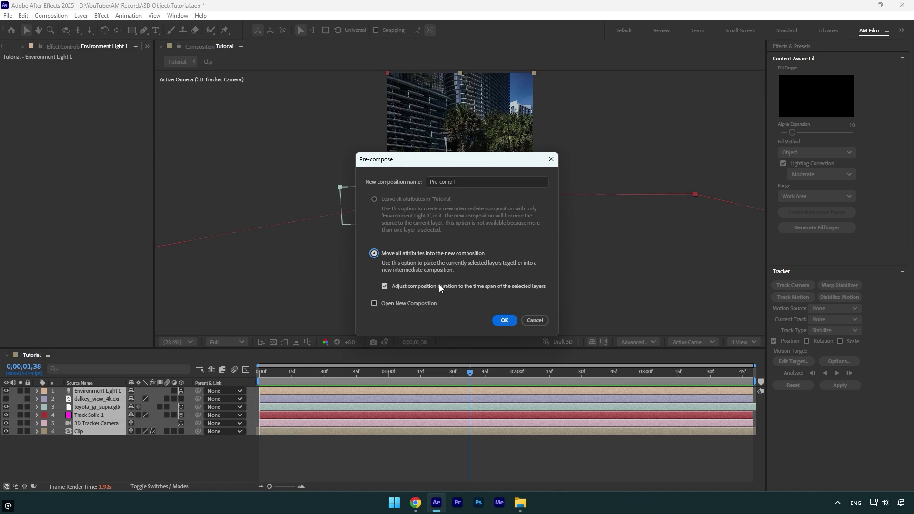
left_click(504, 320)
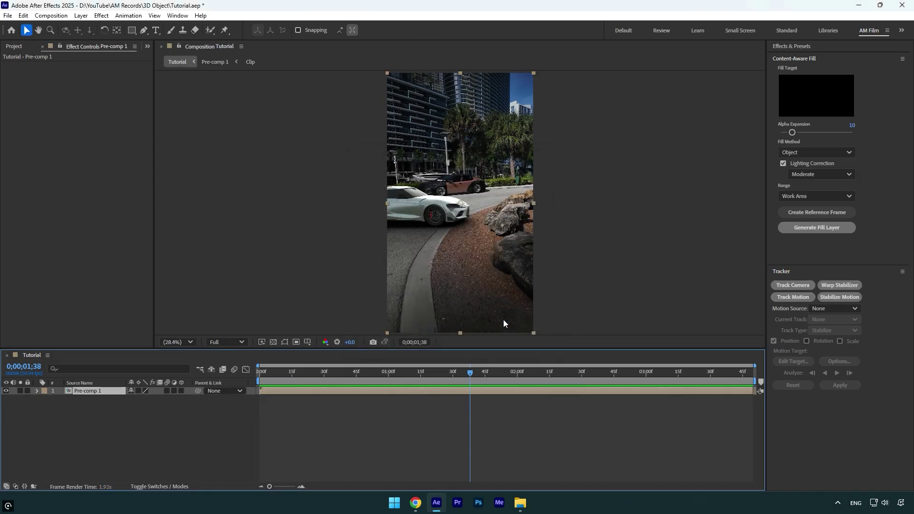
Enable Time Remapping on Pre-comp 1: 0;00;00;10 at the start, 0;00;03;36 at 1;38.
right_click(96, 392)
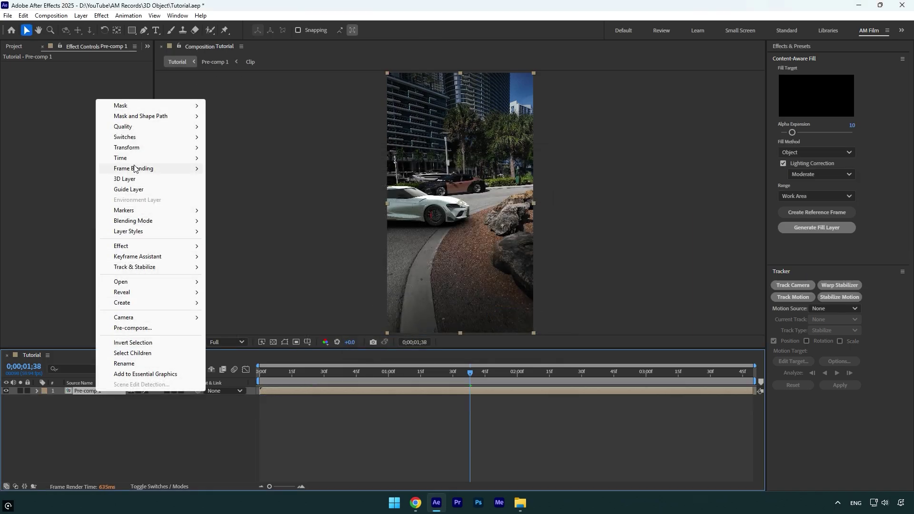
mouse_move(135, 158)
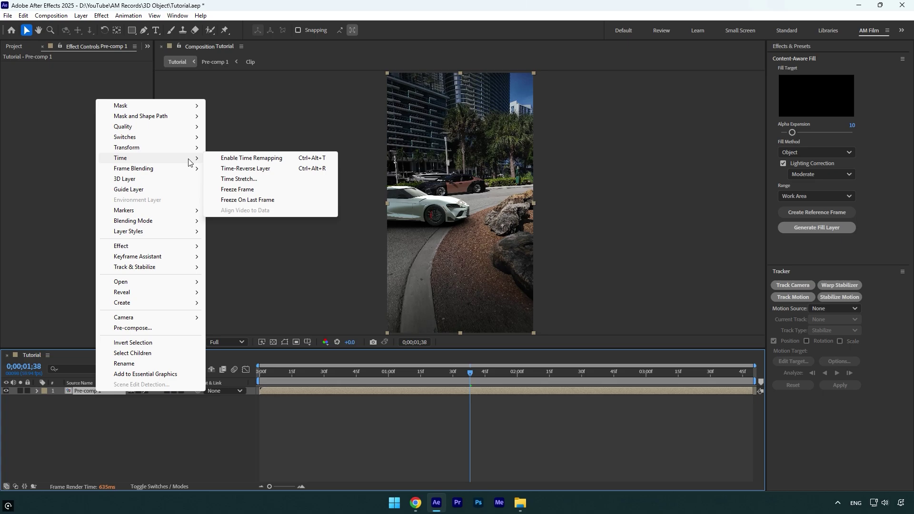
left_click(235, 158)
left_click_drag(324, 367, 250, 381)
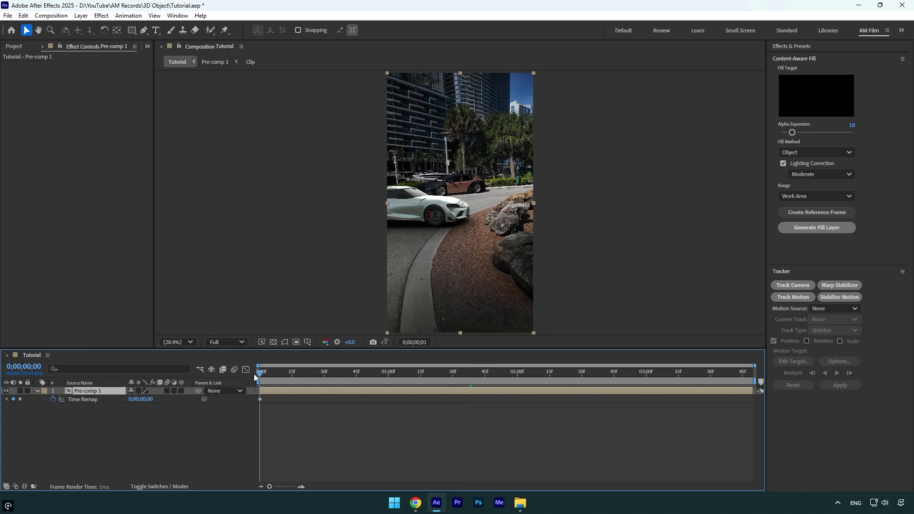
left_click_drag(142, 399, 147, 402)
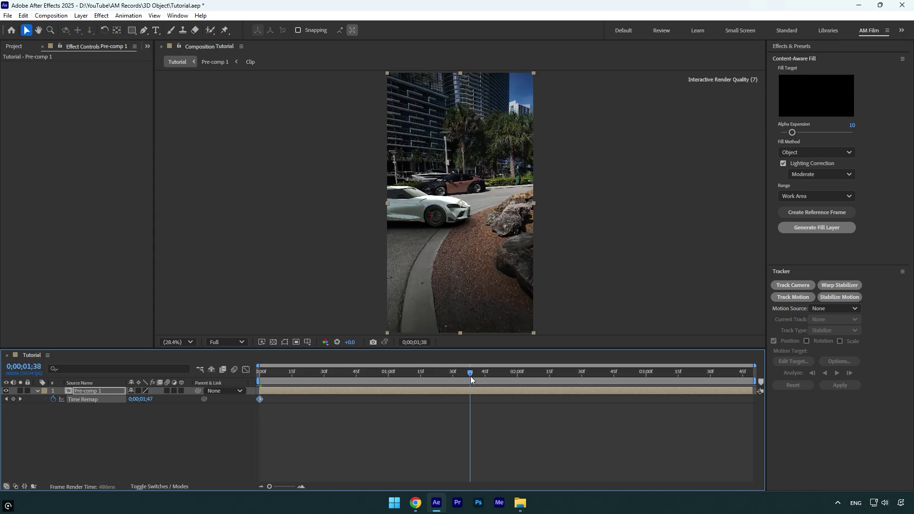
left_click_drag(188, 399, 207, 404)
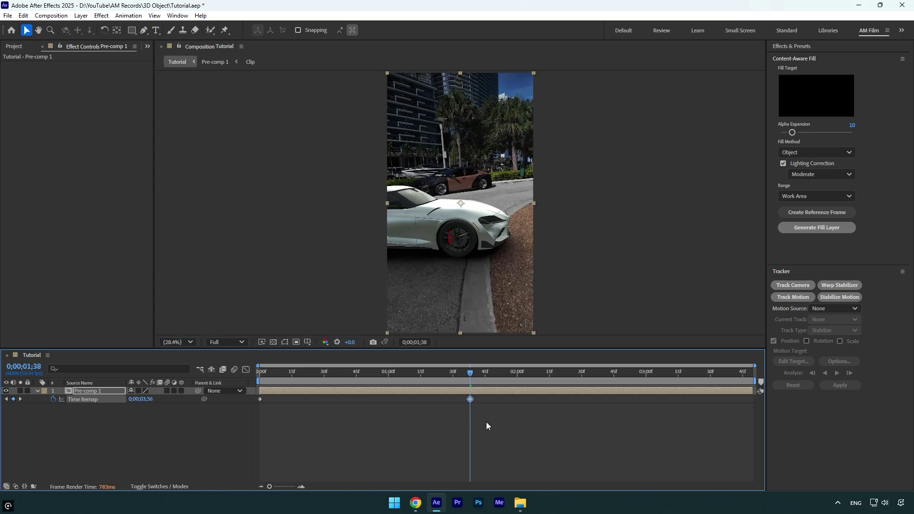
Split Pre-comp 1, delete the tail, and Easy Ease both Time Remap keyframes.
key("ctrl+shift+d")
key("Delete")
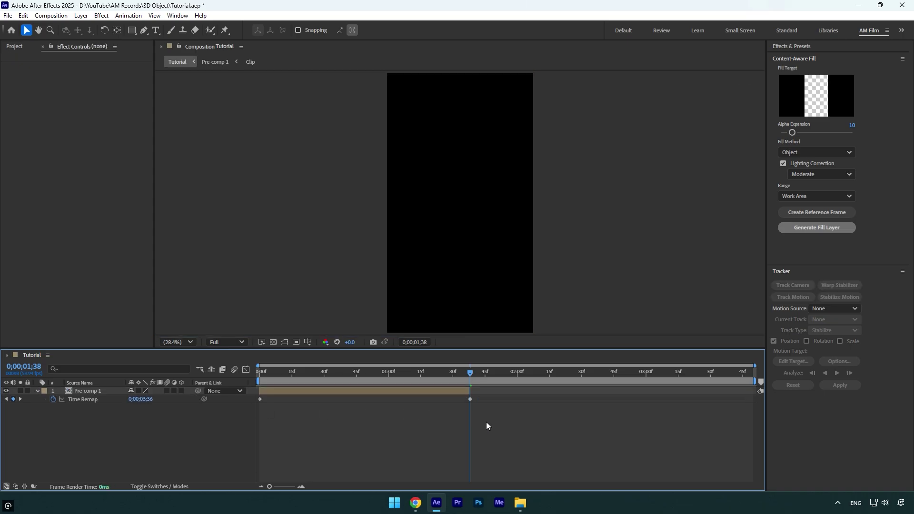
left_click_drag(472, 418, 245, 395)
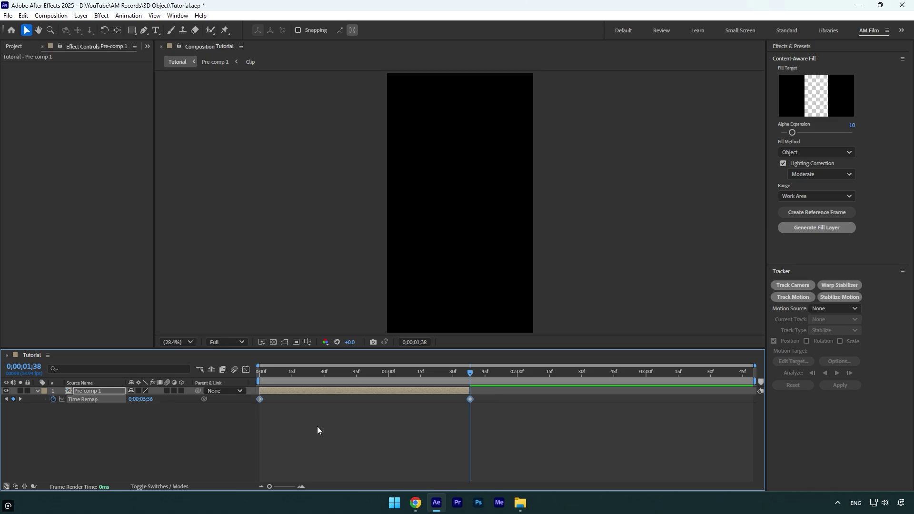
key("F9")
In the Graph Editor's value graph, pull the first keyframe's Bezier handle into a steeper ramp.
left_click(245, 370)
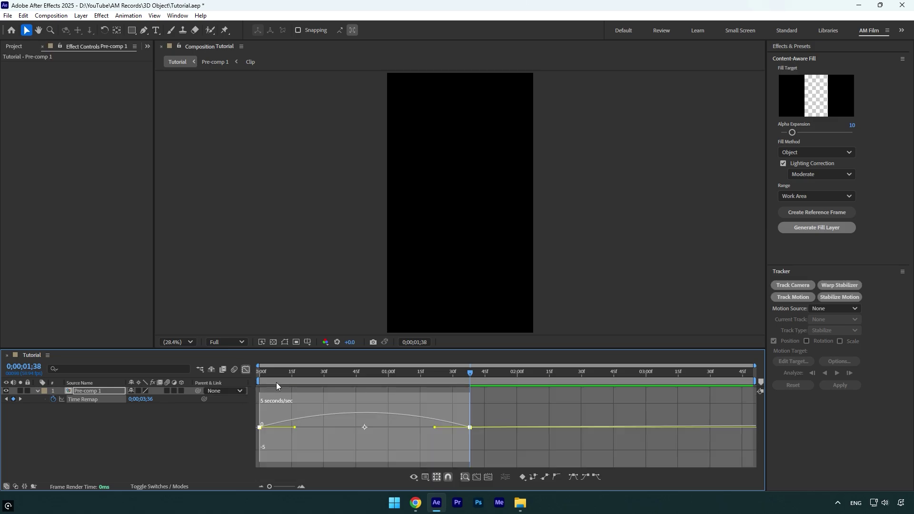
right_click(486, 407)
left_click(531, 315)
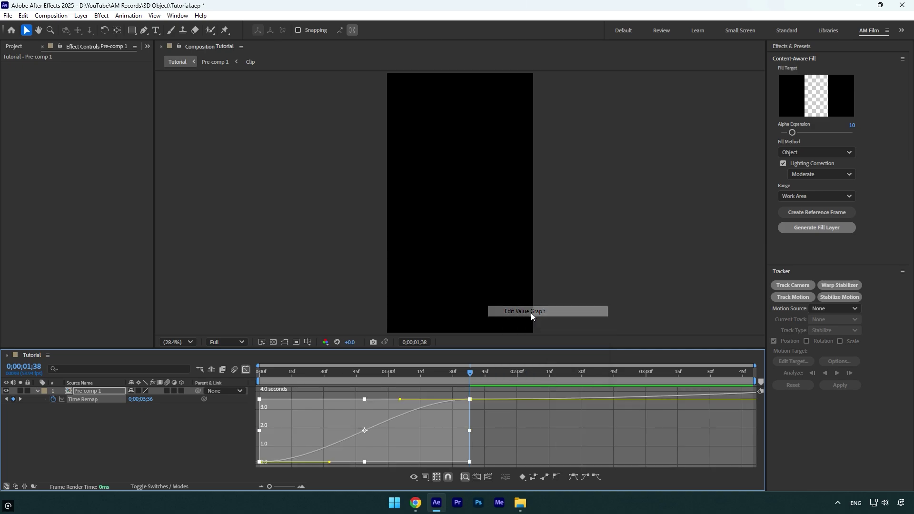
left_click_drag(492, 417, 446, 456)
left_click_drag(328, 462, 294, 415)
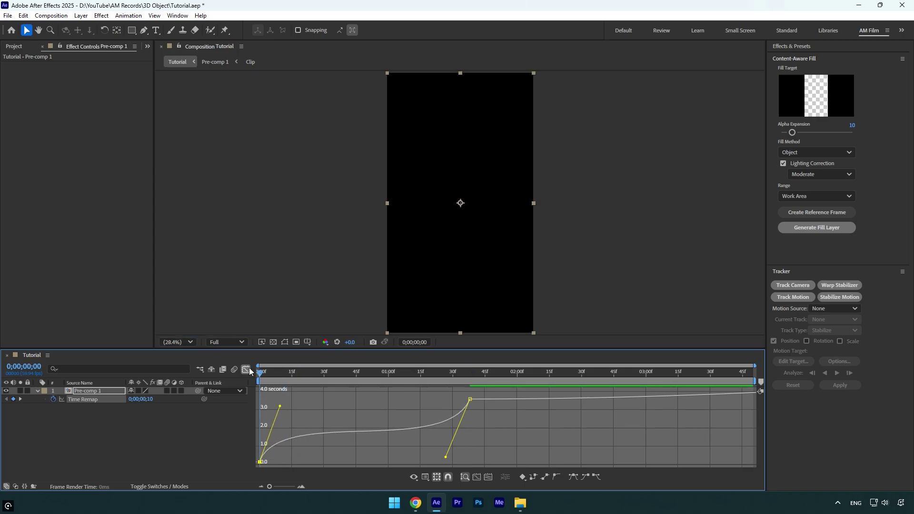
Preview the speed ramp and end the work area at 0;00;01;37.
left_click(245, 370)
key("space")
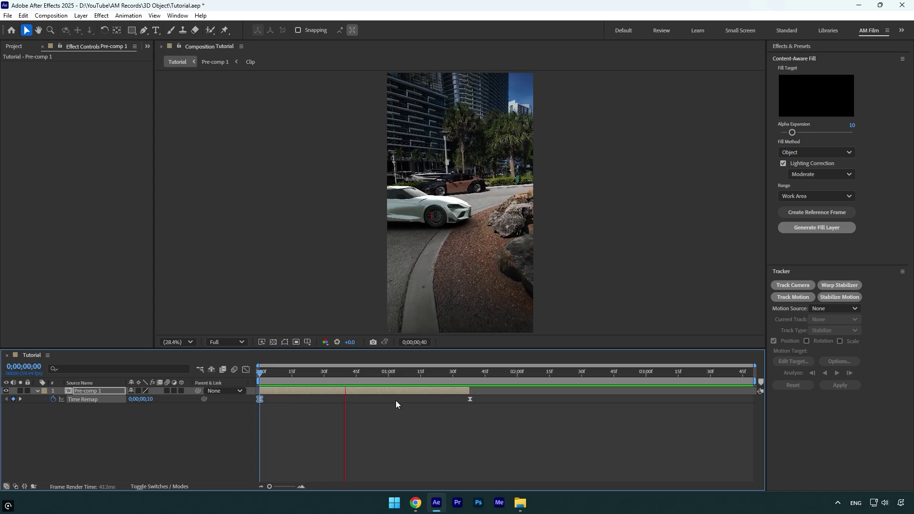
left_click(464, 375)
key("n")
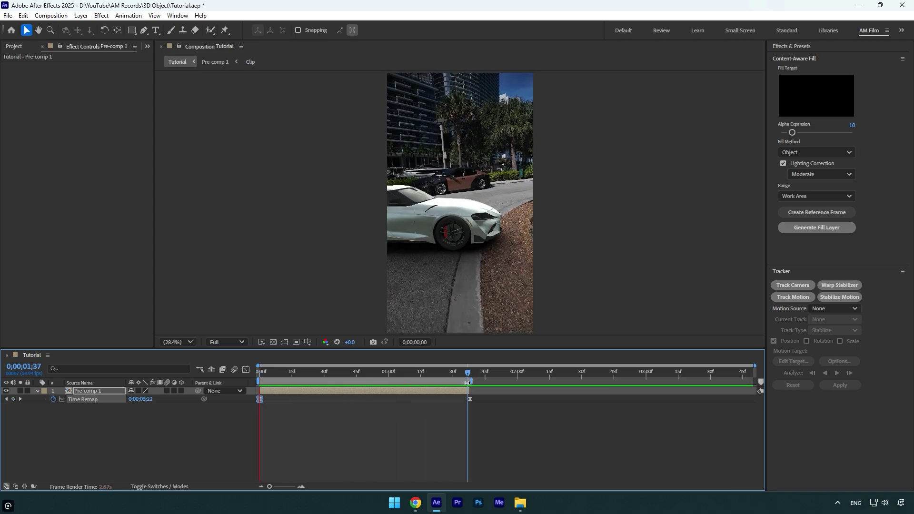